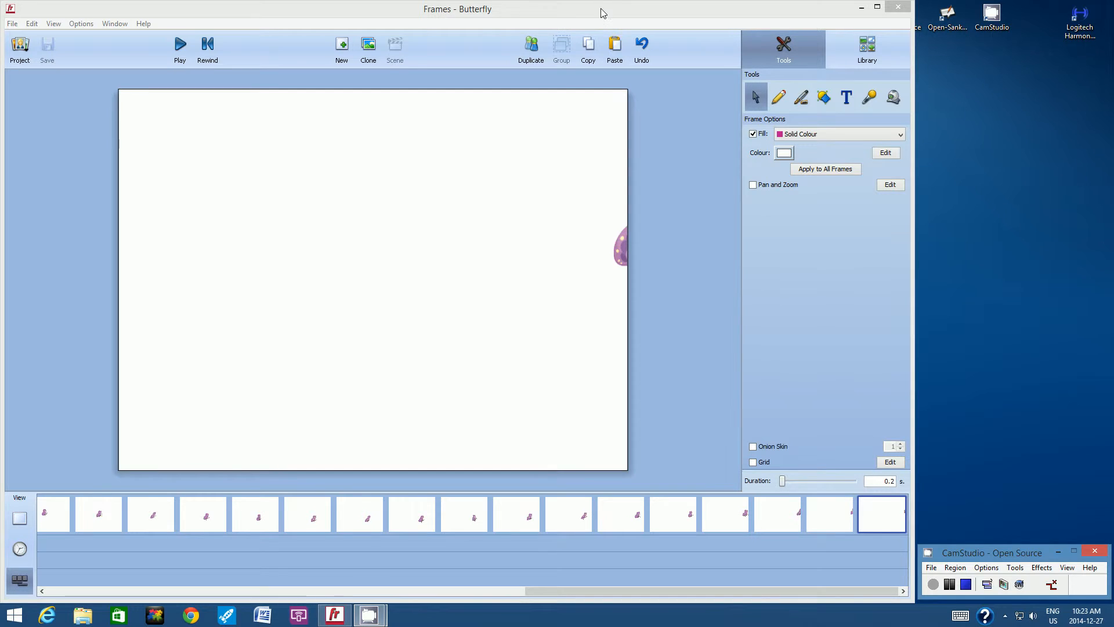
Play the butterfly animation from the first frame and return to the first frame
{"action": "left_click_drag", "start_coordinate": [600, 13], "coordinate": [570, 9]}
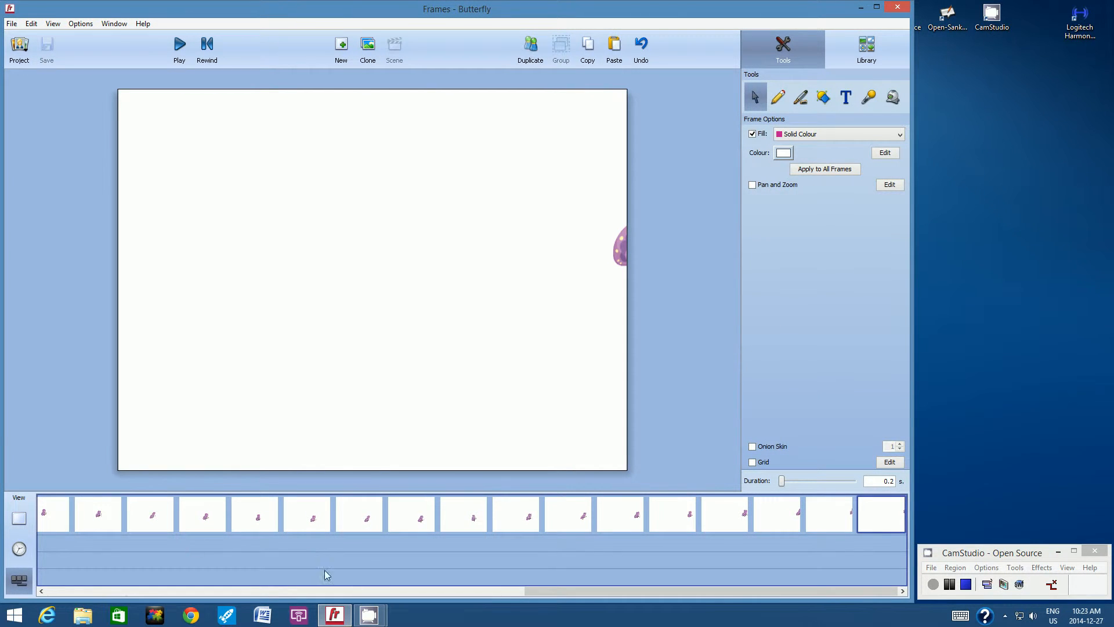
{"action": "left_click_drag", "start_coordinate": [544, 593], "coordinate": [51, 597]}
{"action": "left_click", "coordinate": [56, 514]}
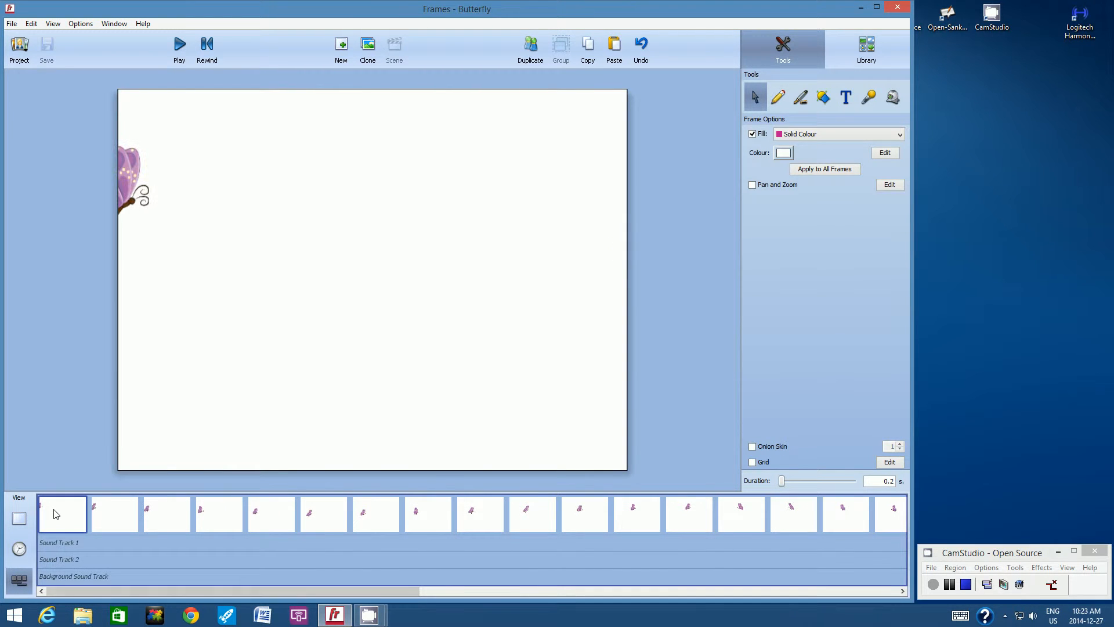
{"action": "left_click", "coordinate": [180, 49]}
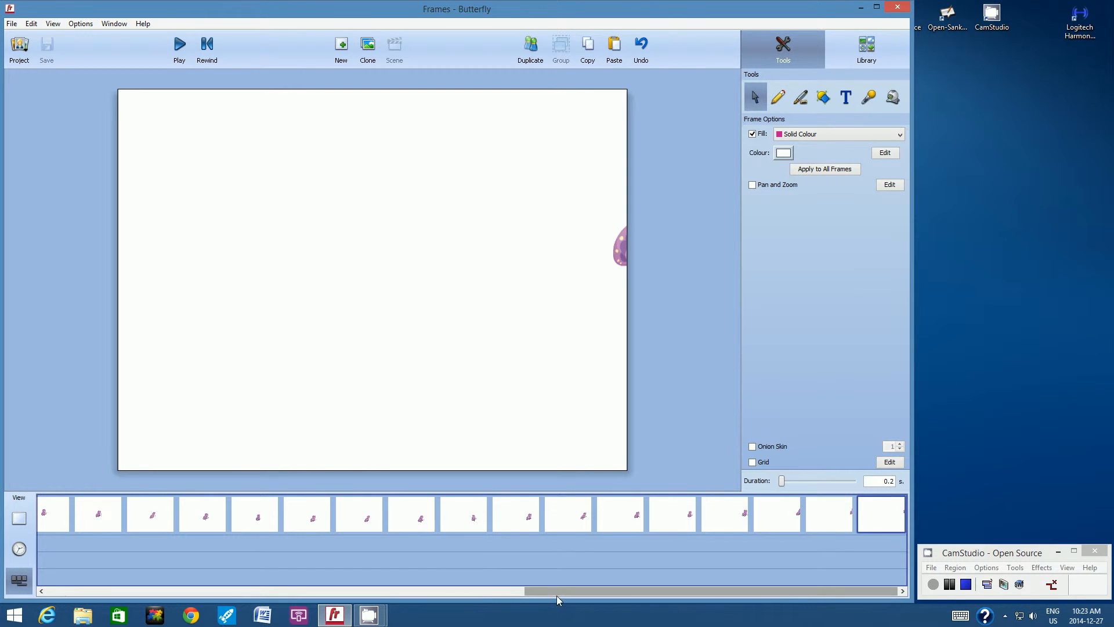
{"action": "left_click_drag", "start_coordinate": [556, 593], "coordinate": [58, 592]}
{"action": "left_click", "coordinate": [80, 507]}
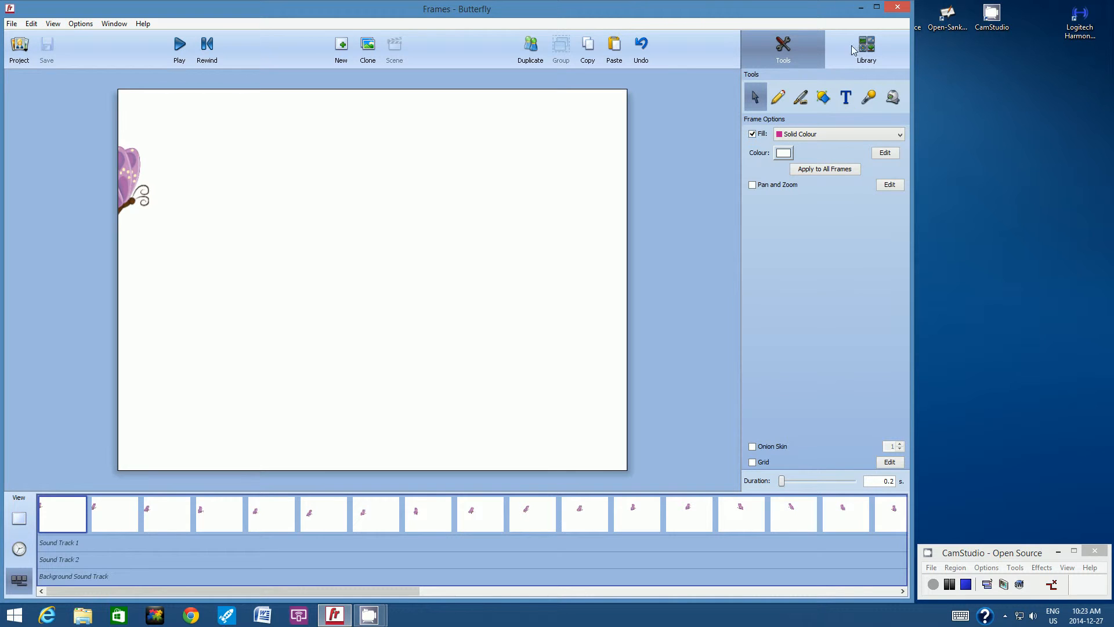
Set the first frame's background to the Country Road image from the library's Landscapes backgrounds
{"action": "left_click", "coordinate": [864, 52]}
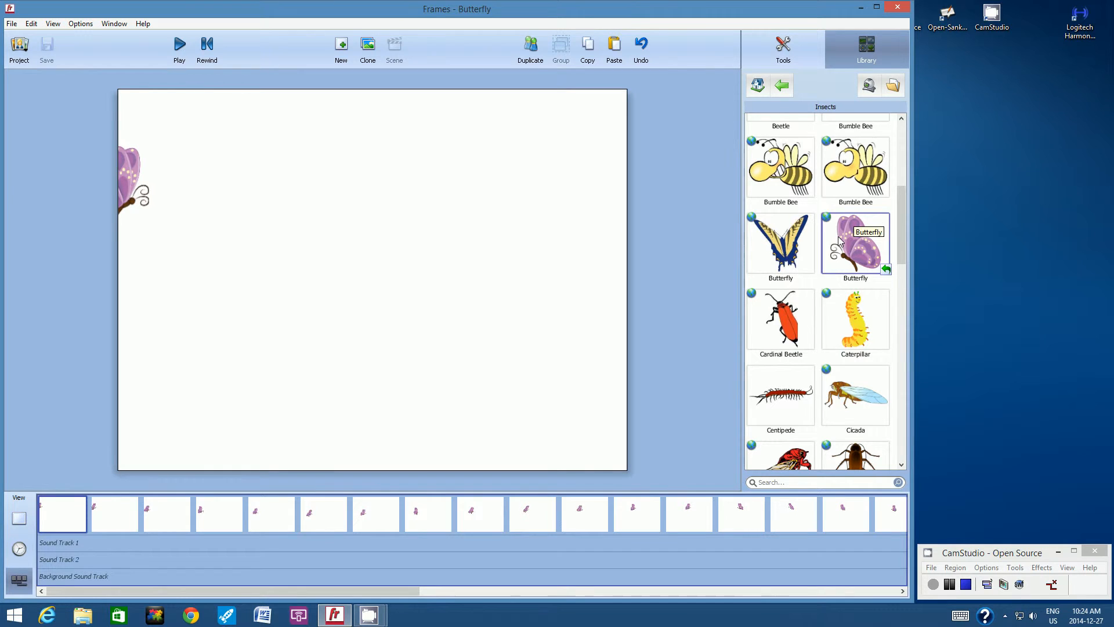
{"action": "left_click", "coordinate": [758, 87]}
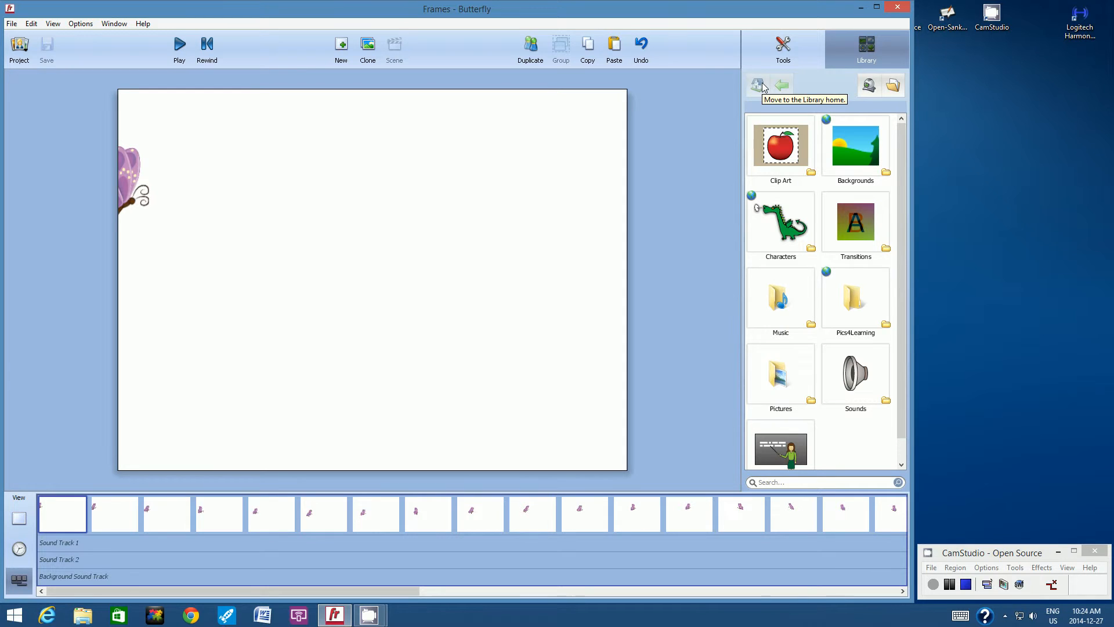
{"action": "left_click", "coordinate": [851, 142]}
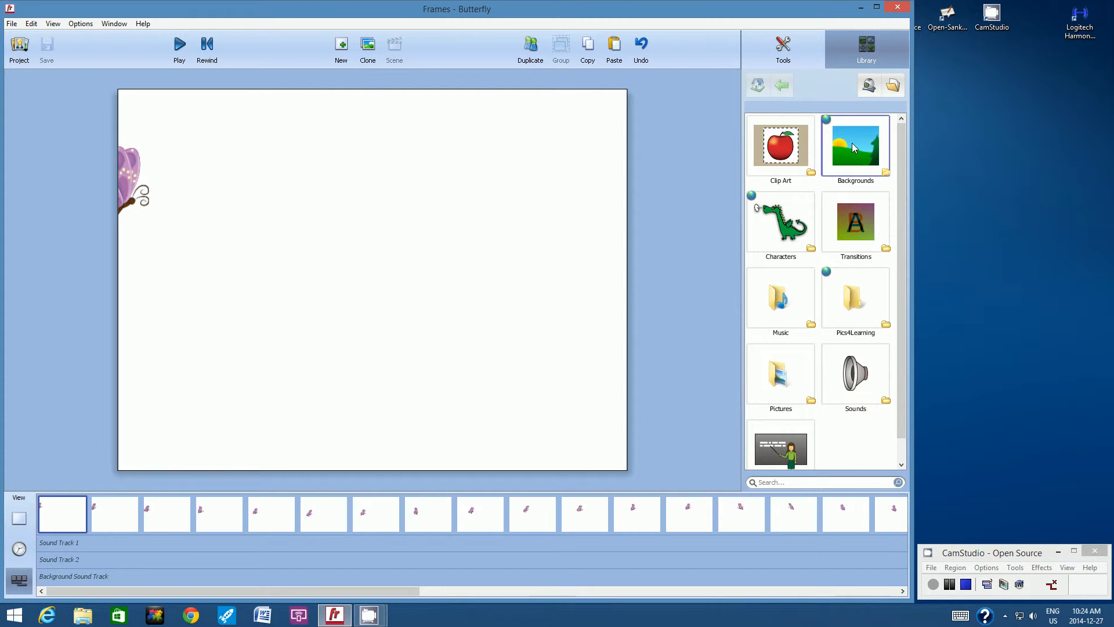
{"action": "double_click", "coordinate": [852, 146]}
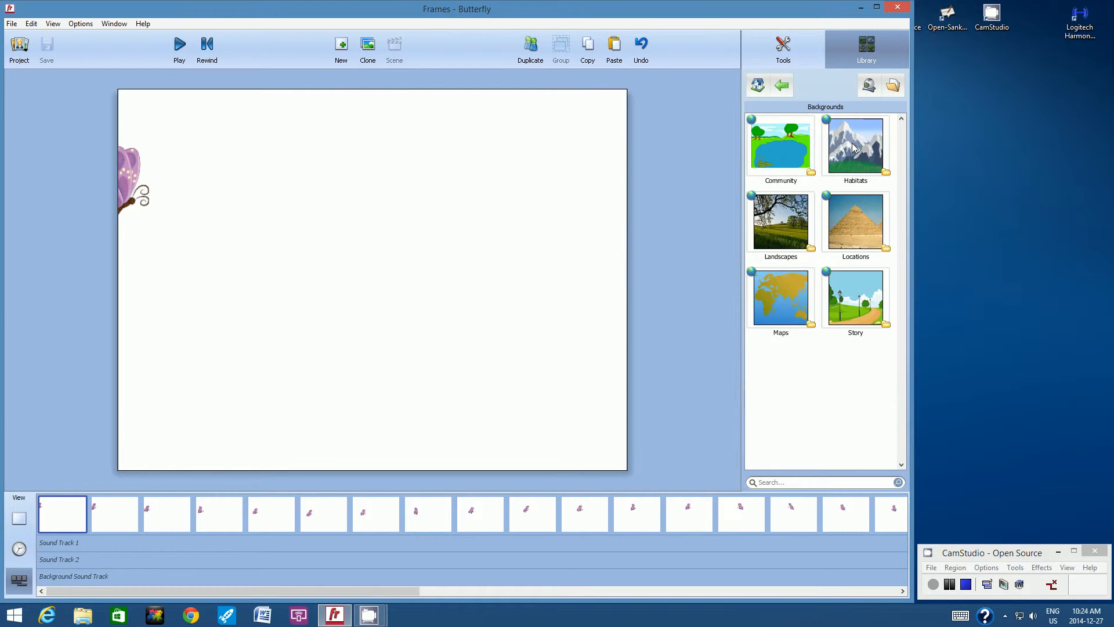
{"action": "double_click", "coordinate": [772, 219]}
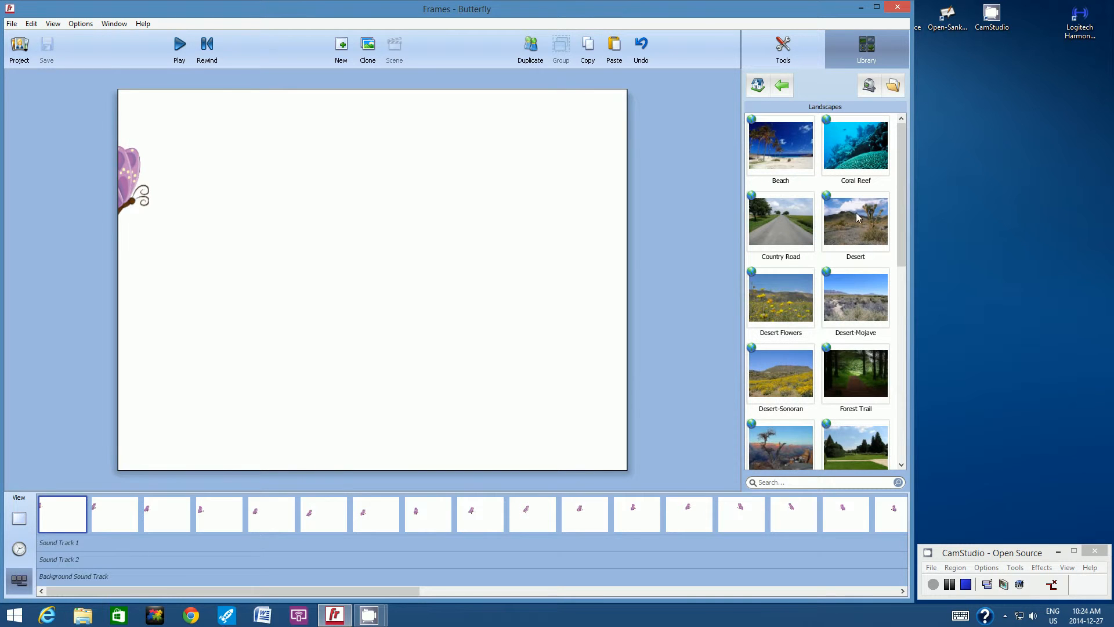
{"action": "left_click_drag", "start_coordinate": [904, 184], "coordinate": [904, 376]}
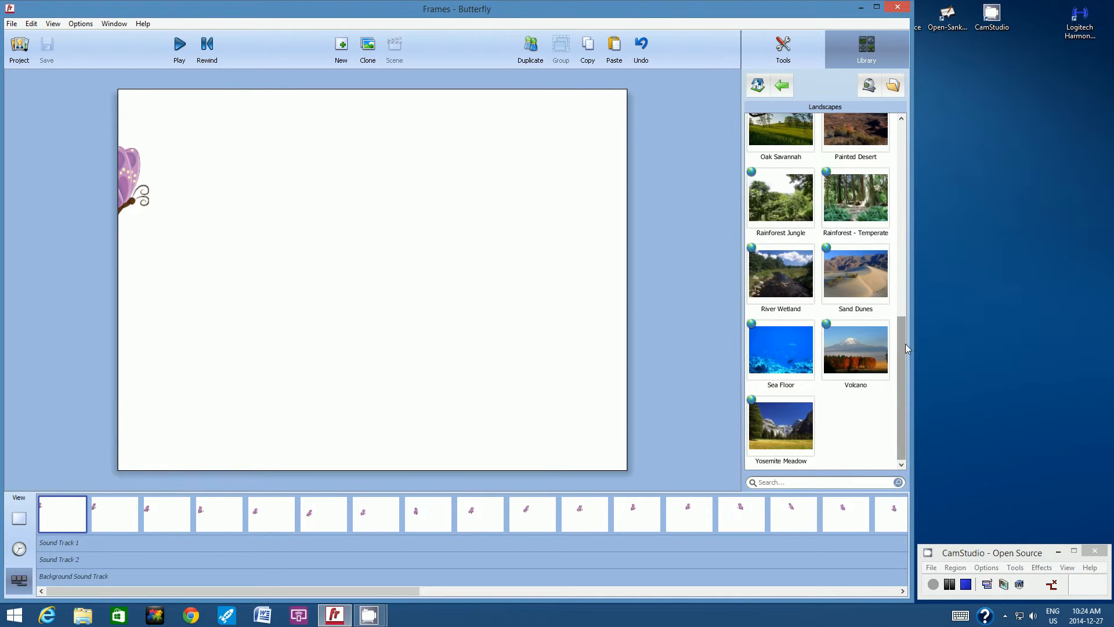
{"action": "left_click_drag", "start_coordinate": [903, 351], "coordinate": [915, 214]}
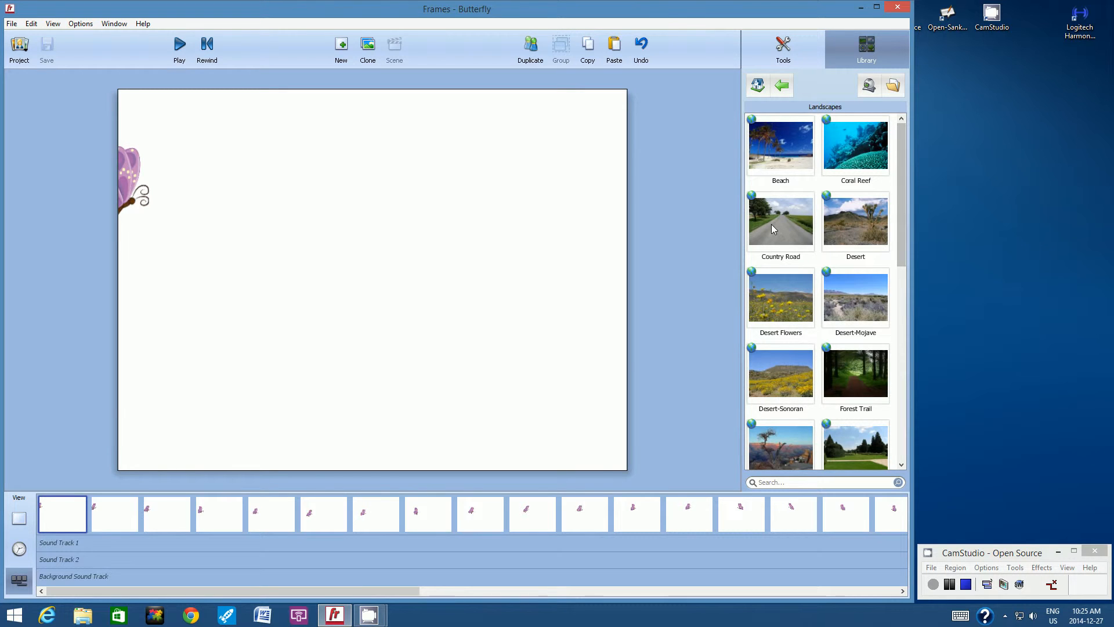
{"action": "mouse_move", "coordinate": [772, 226]}
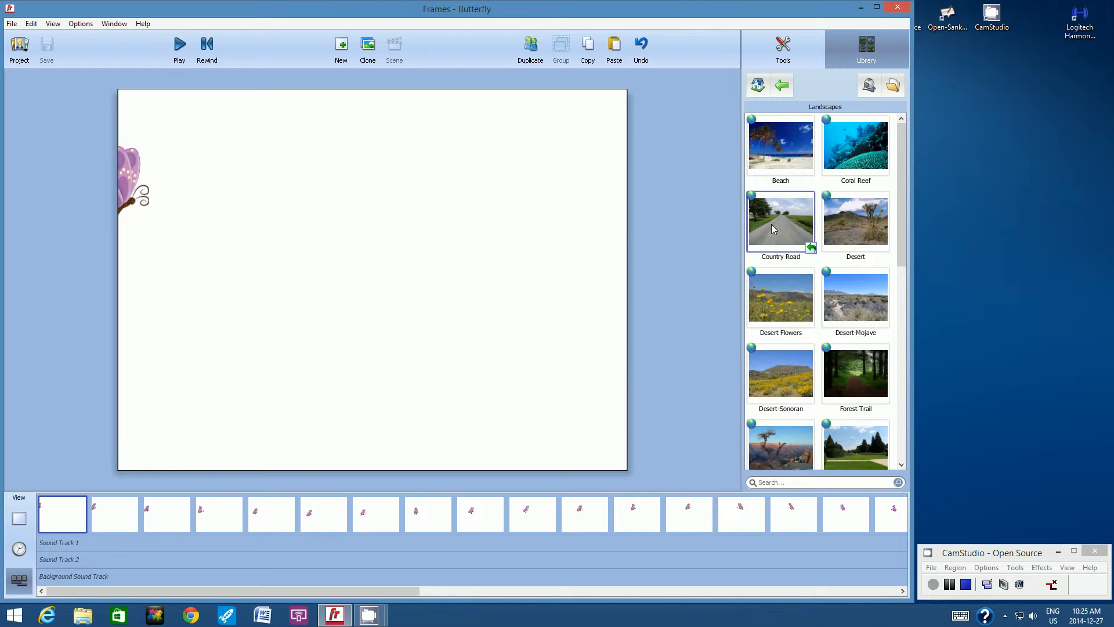
{"action": "left_click", "coordinate": [811, 250]}
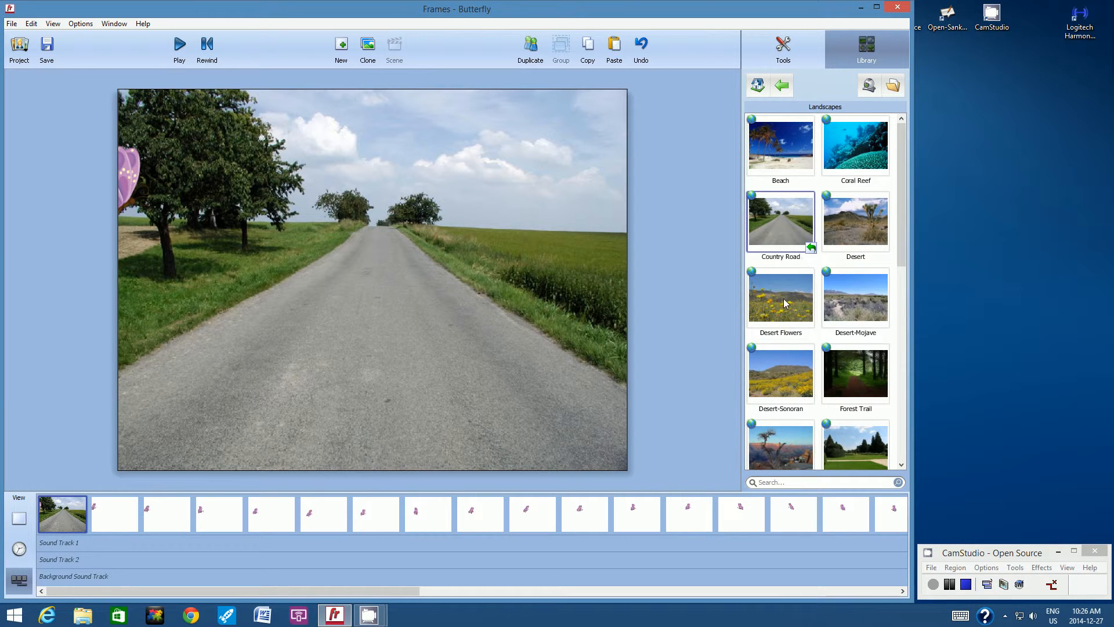
Try the Desert Flowers background on the first frame and switch back to Country Road
{"action": "mouse_move", "coordinate": [785, 301]}
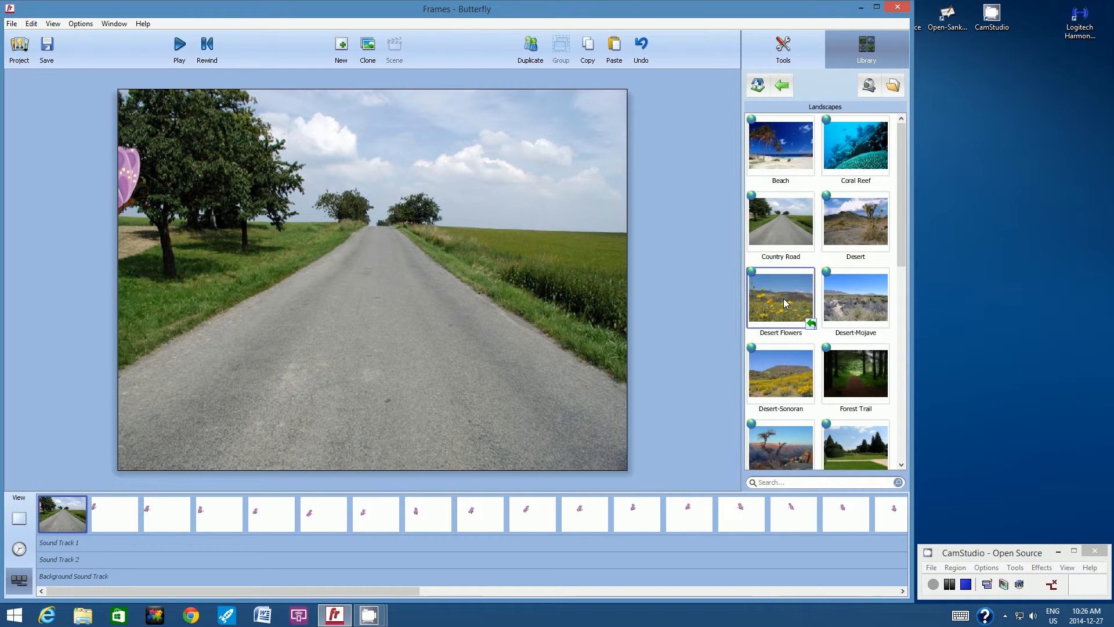
{"action": "left_click", "coordinate": [810, 325]}
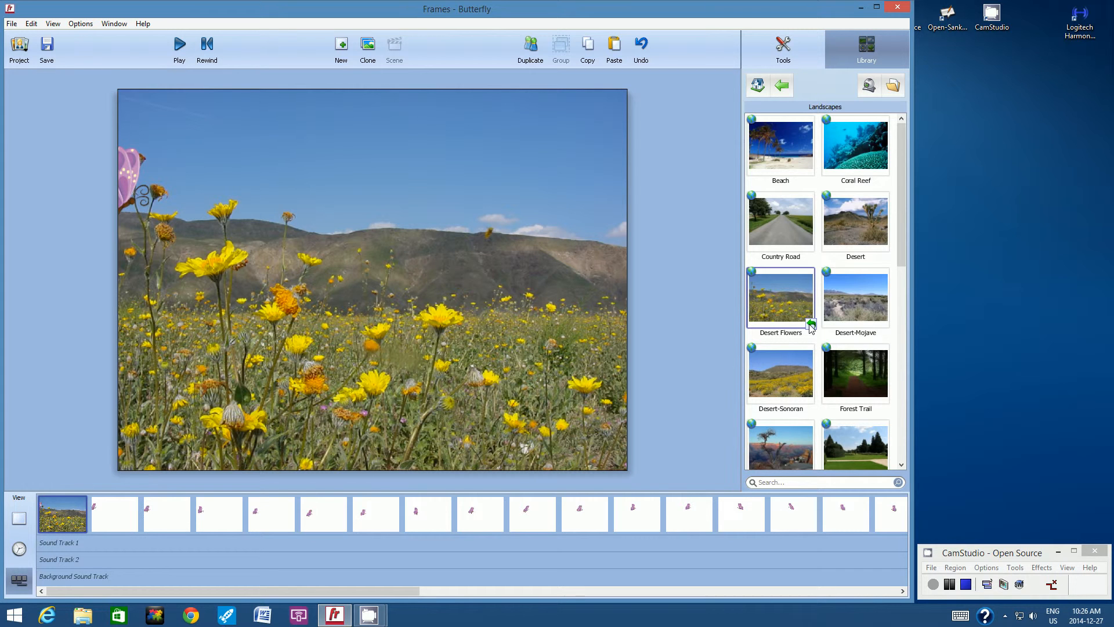
{"action": "left_click", "coordinate": [781, 213]}
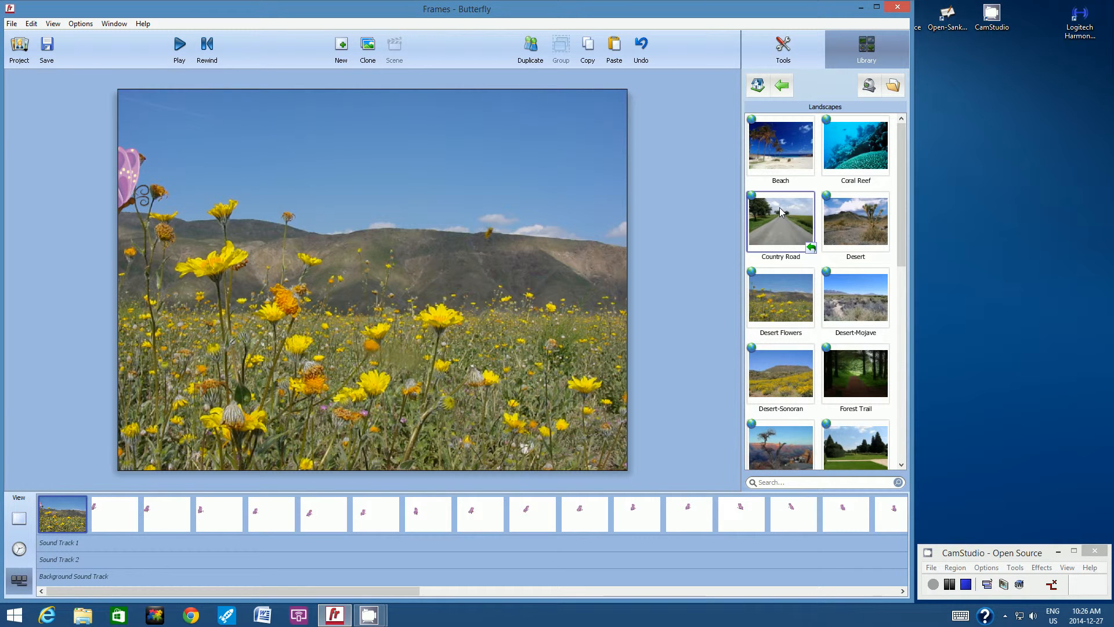
{"action": "left_click", "coordinate": [810, 249]}
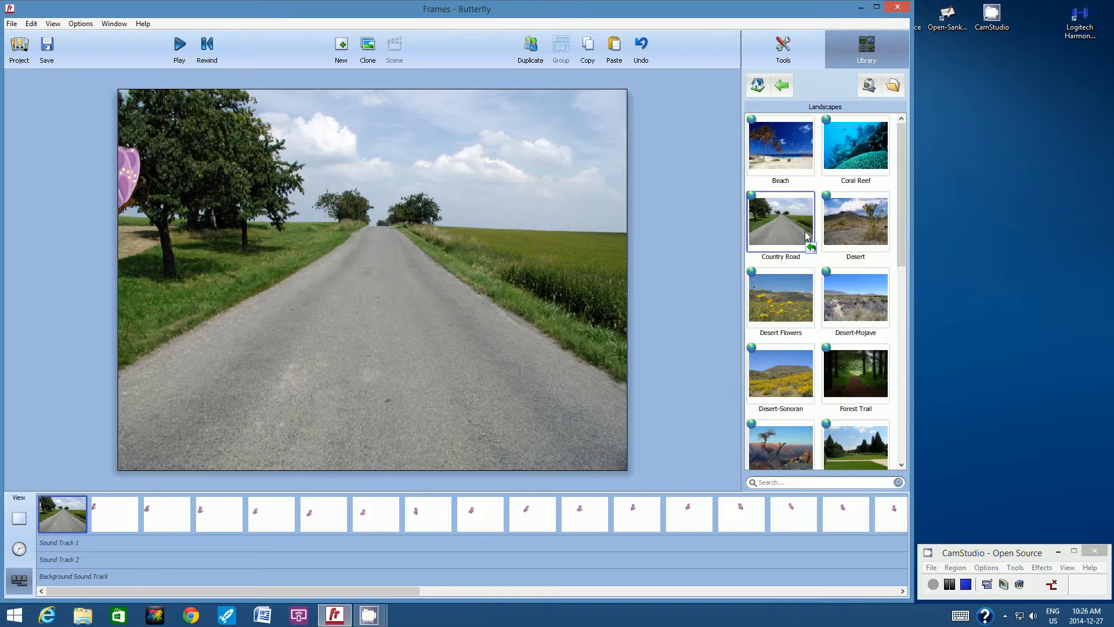
Apply the first frame's Country Road fill to all frames and preview the animation
{"action": "left_click", "coordinate": [783, 47]}
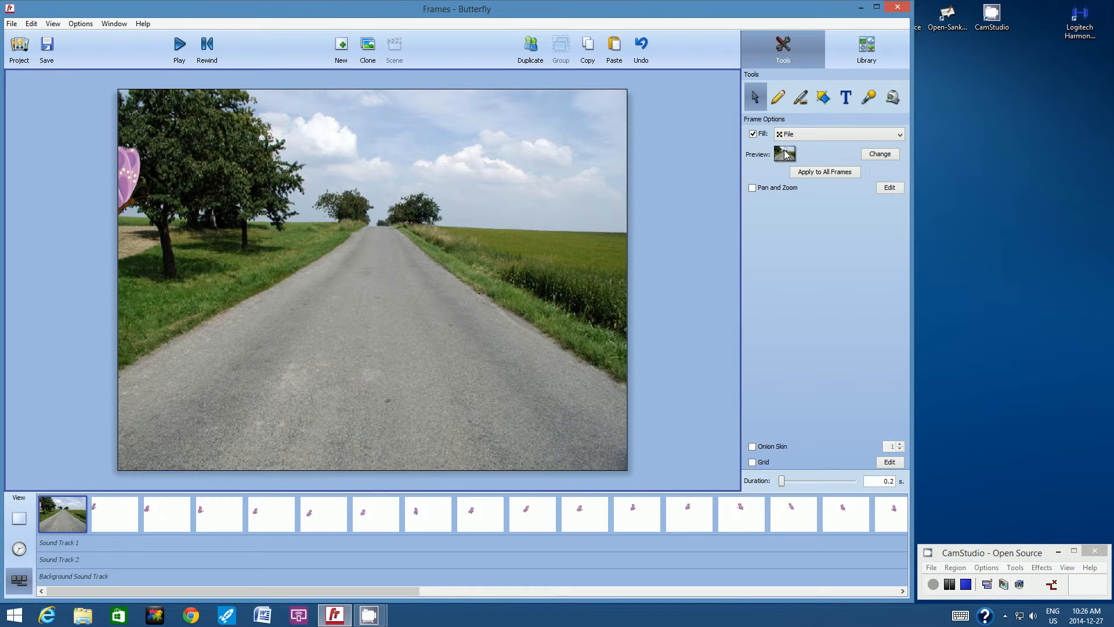
{"action": "left_click", "coordinate": [809, 172]}
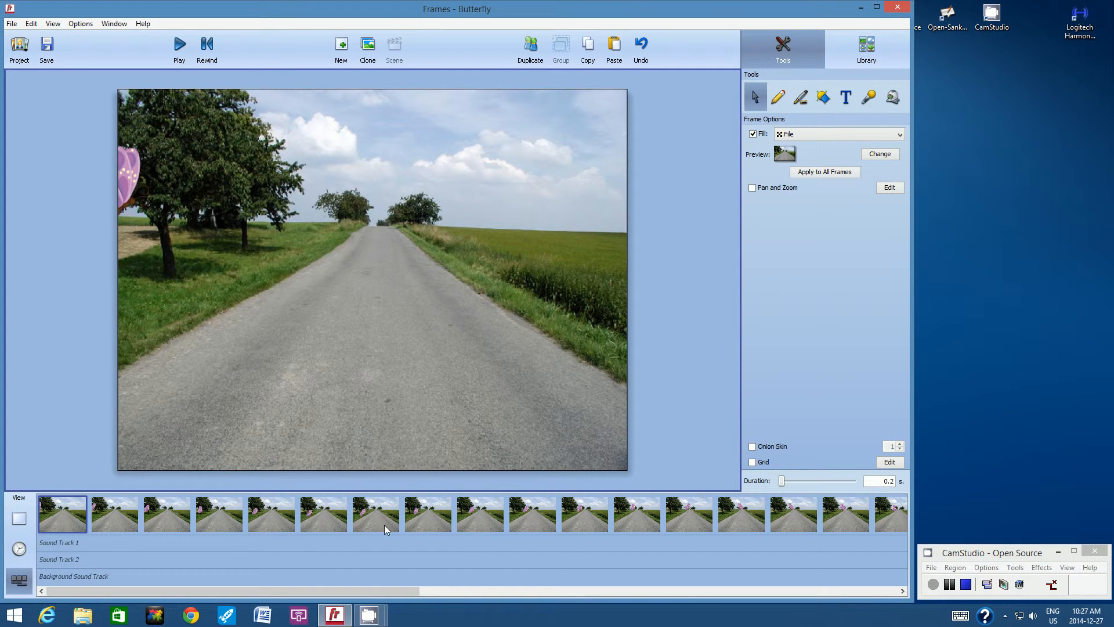
{"action": "left_click", "coordinate": [178, 51]}
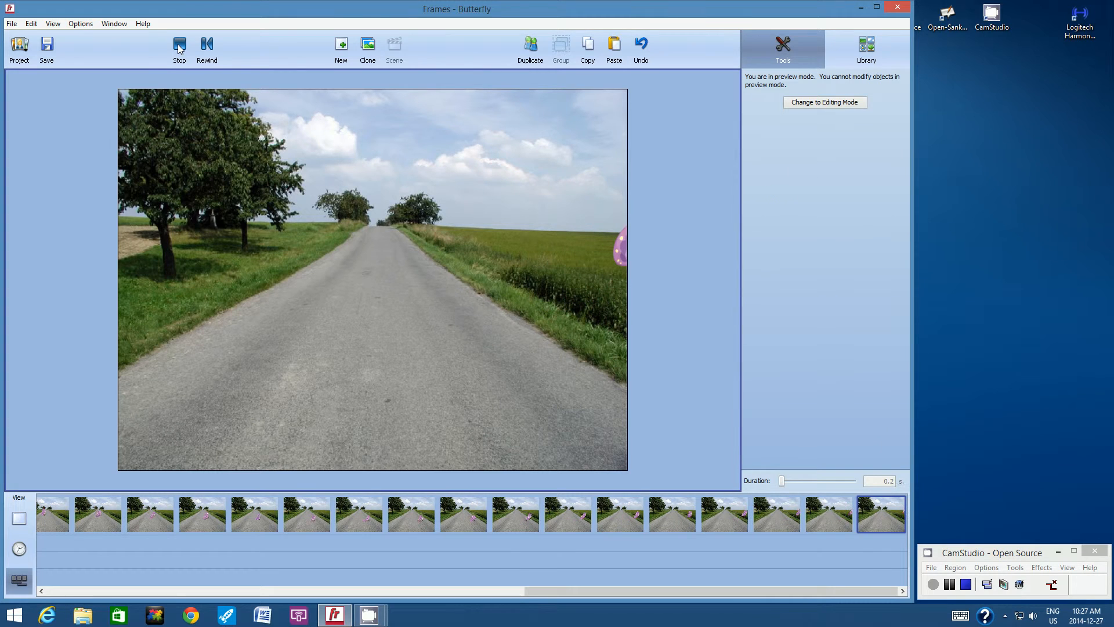
{"action": "left_click", "coordinate": [180, 49]}
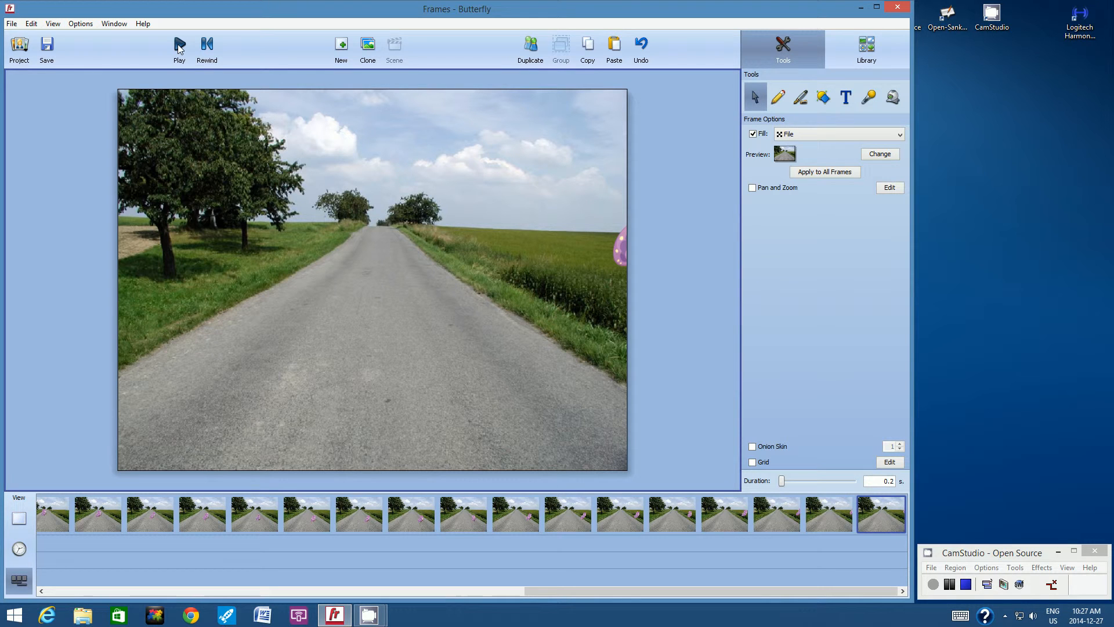
Duplicate the last frame of the animation and bring the copy at the end of the timeline into view
{"action": "left_click", "coordinate": [880, 510]}
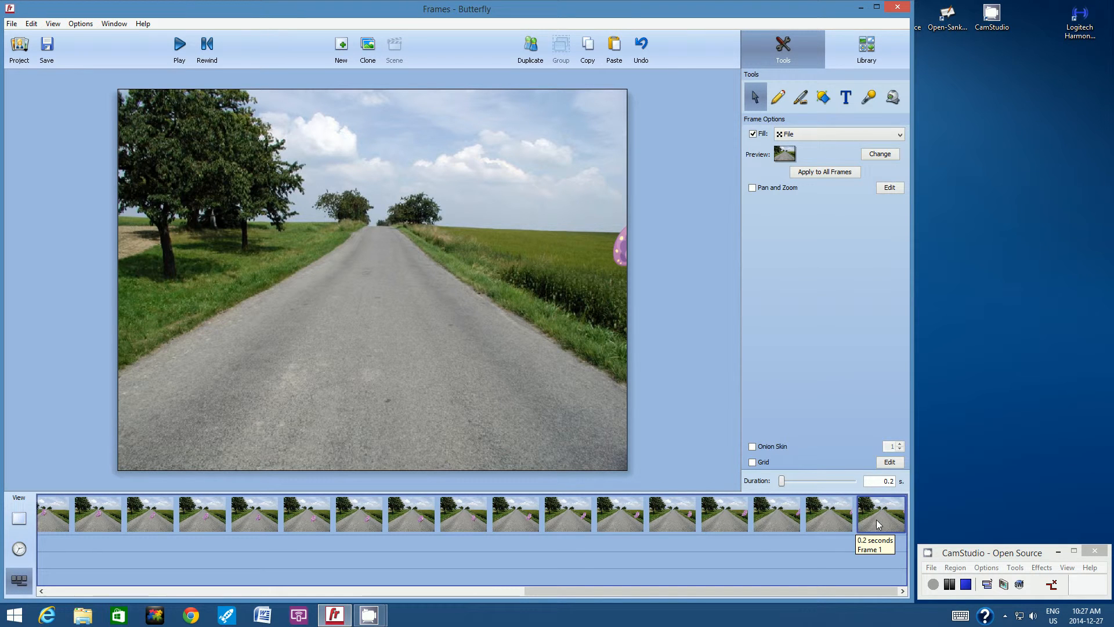
{"action": "left_click", "coordinate": [535, 52]}
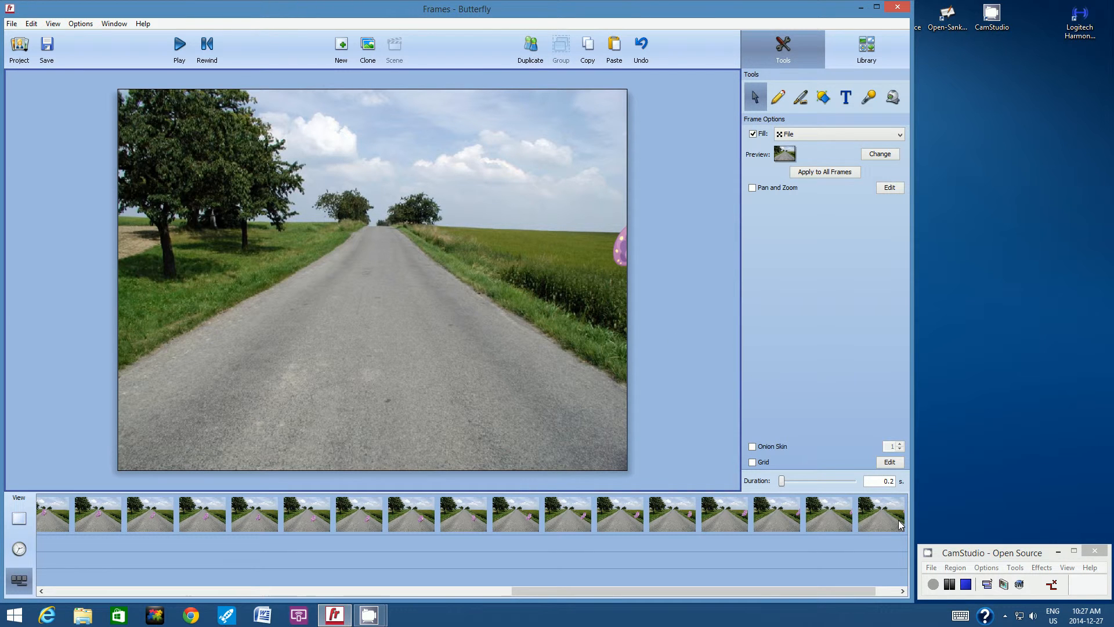
{"action": "left_click_drag", "start_coordinate": [844, 590], "coordinate": [893, 587]}
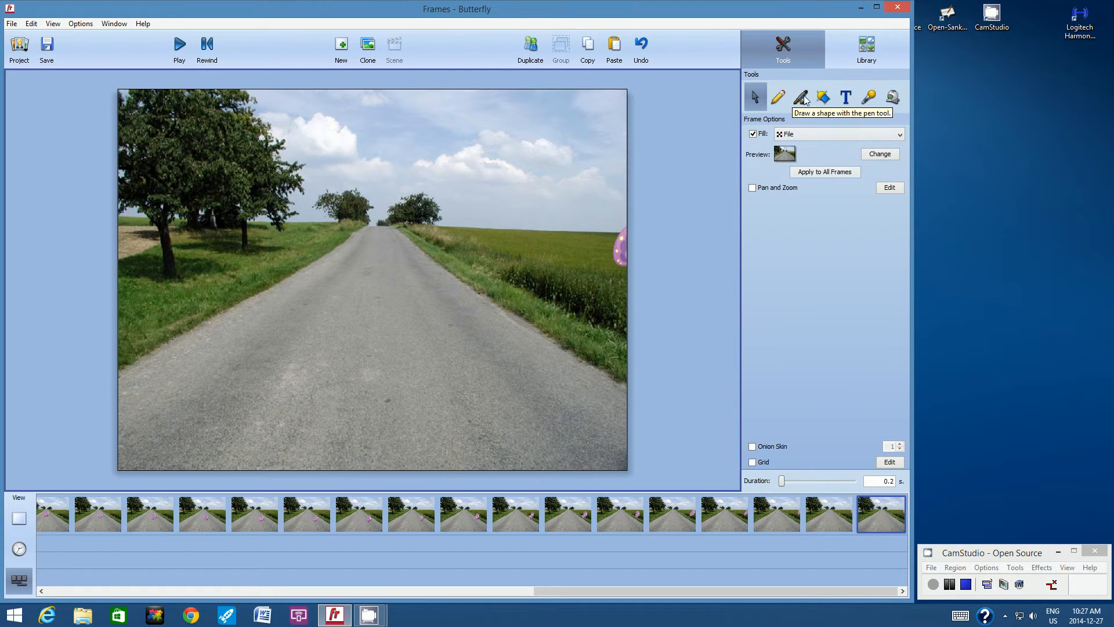
Add a text box over the road reading "The Butterfly", with a second line "By:" followed by the author's name and 610
{"action": "left_click", "coordinate": [847, 100]}
{"action": "double_click", "coordinate": [307, 281]}
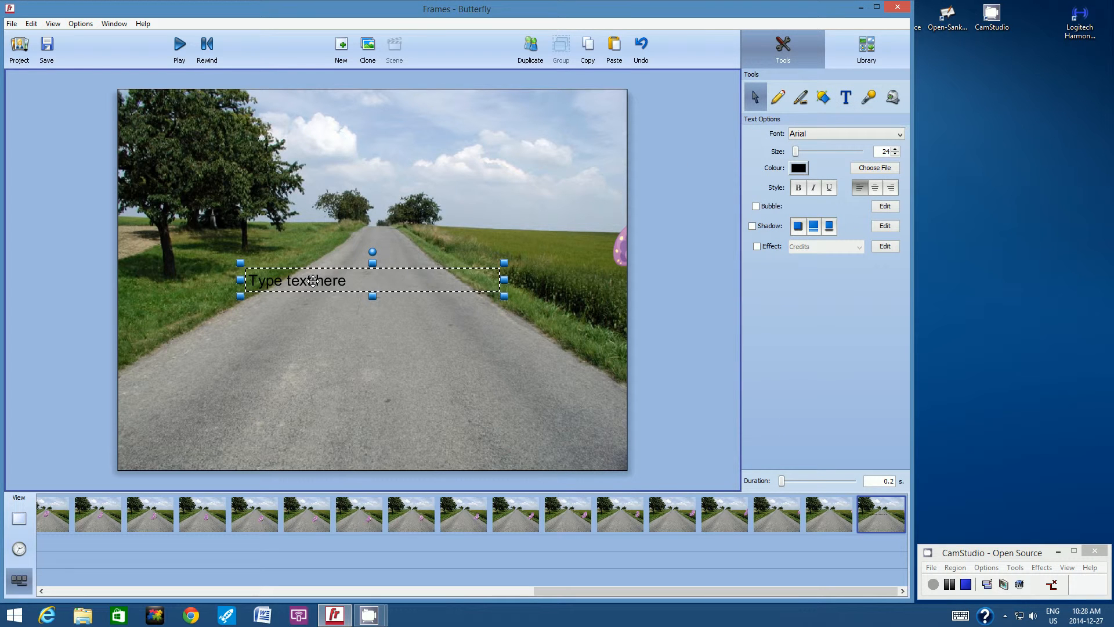
{"action": "double_click", "coordinate": [313, 281]}
{"action": "type", "text": "The Butterfly"}
{"action": "key", "text": "Return"}
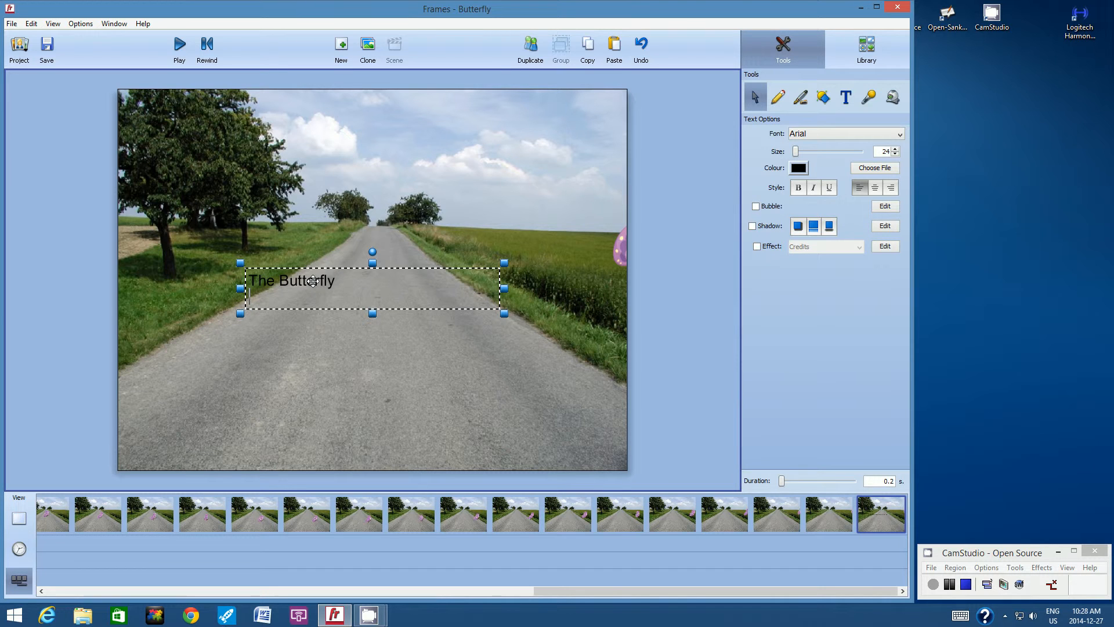
{"action": "type", "text": "By:"}
{"action": "type", "text": "Mr. Uyeda 610"}
Format both lines of the title text as bold Calibri, size 52, centred
{"action": "left_click_drag", "start_coordinate": [380, 297], "coordinate": [250, 281]}
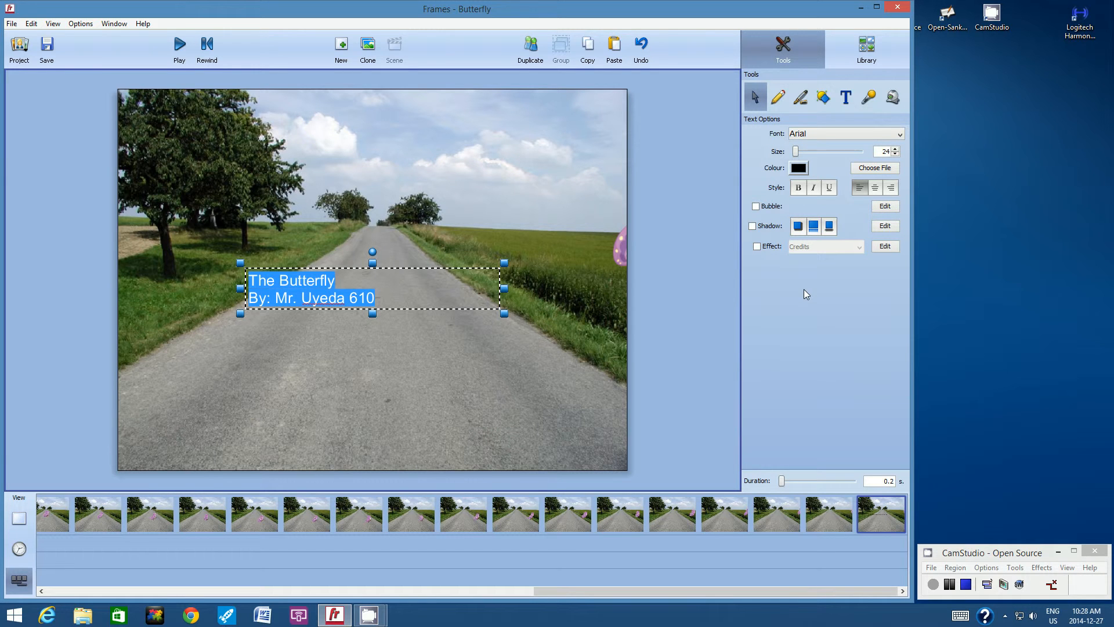
{"action": "left_click", "coordinate": [900, 133]}
{"action": "left_click_drag", "start_coordinate": [900, 172], "coordinate": [900, 181]}
{"action": "left_click", "coordinate": [812, 252]}
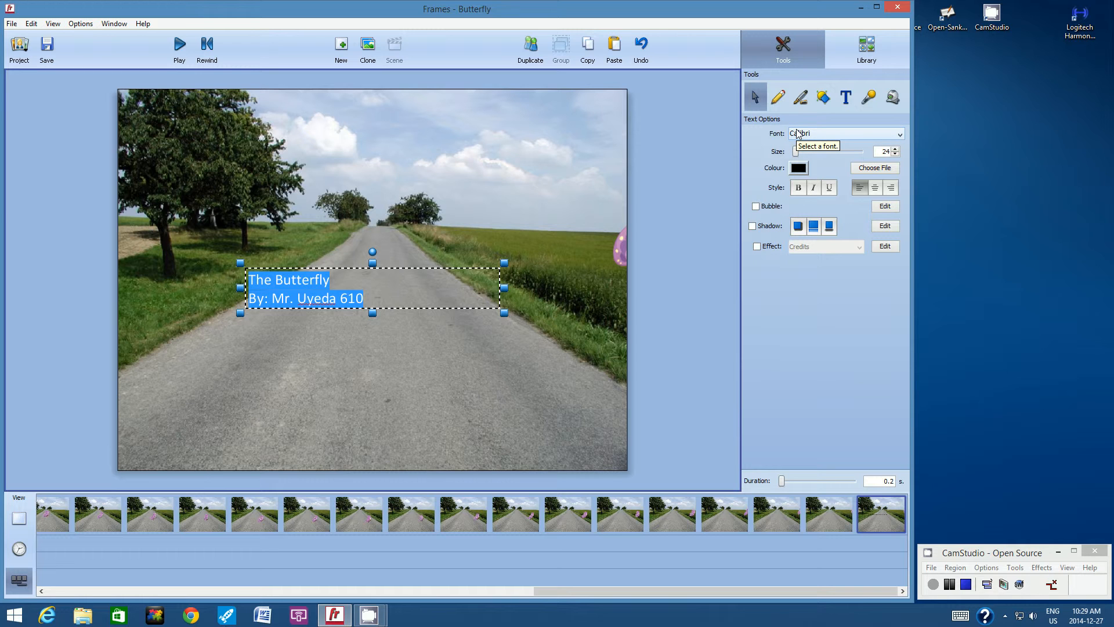
{"action": "left_click", "coordinate": [798, 188]}
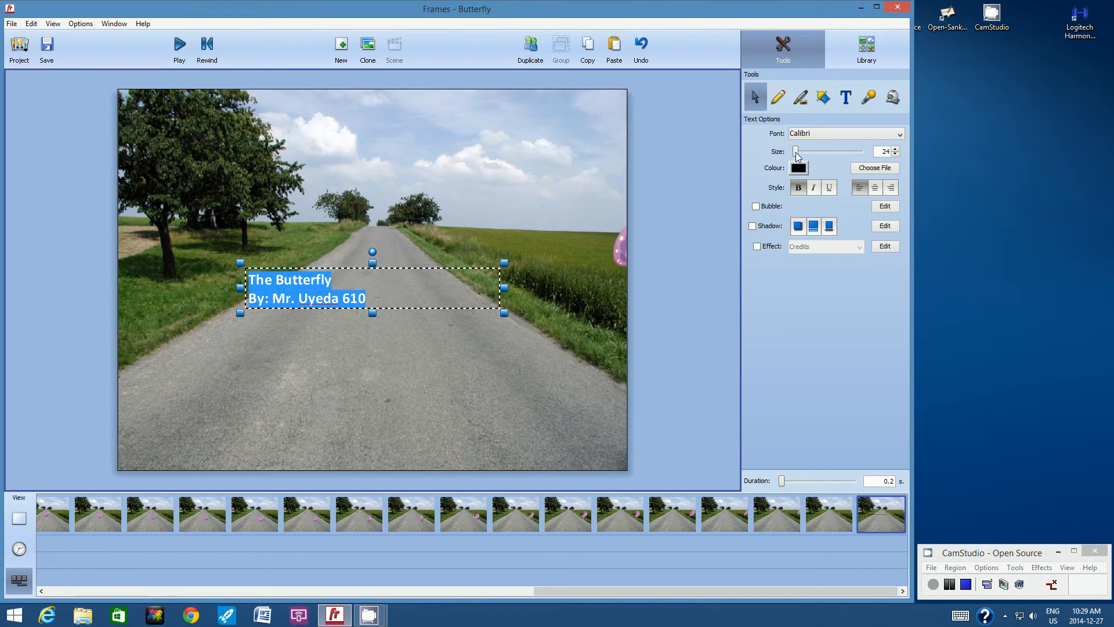
{"action": "left_click_drag", "start_coordinate": [800, 154], "coordinate": [804, 154]}
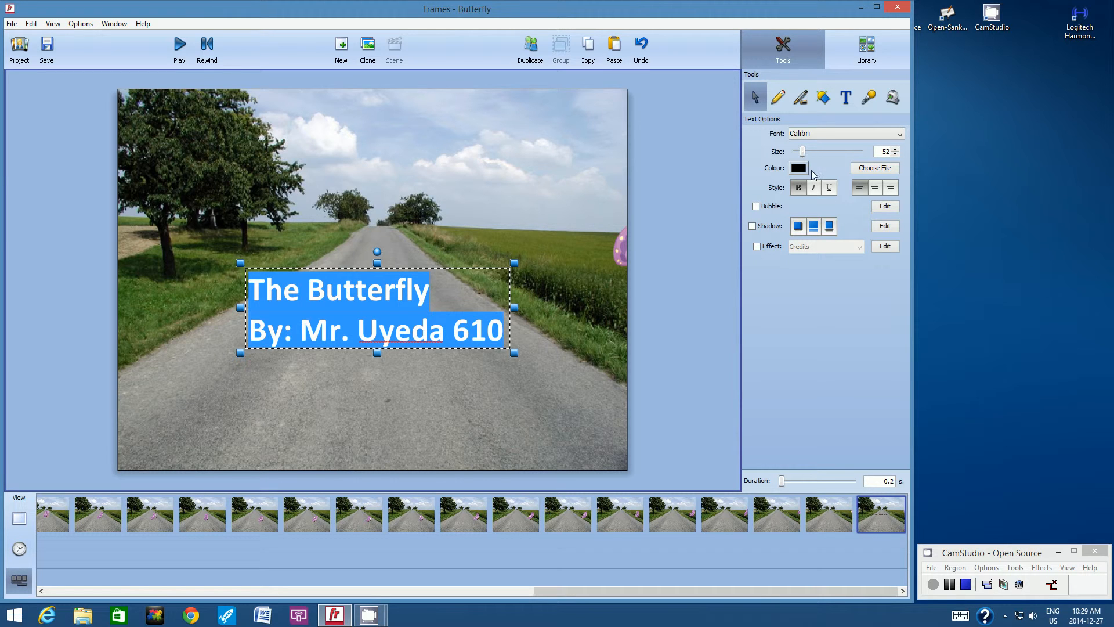
{"action": "left_click", "coordinate": [875, 189]}
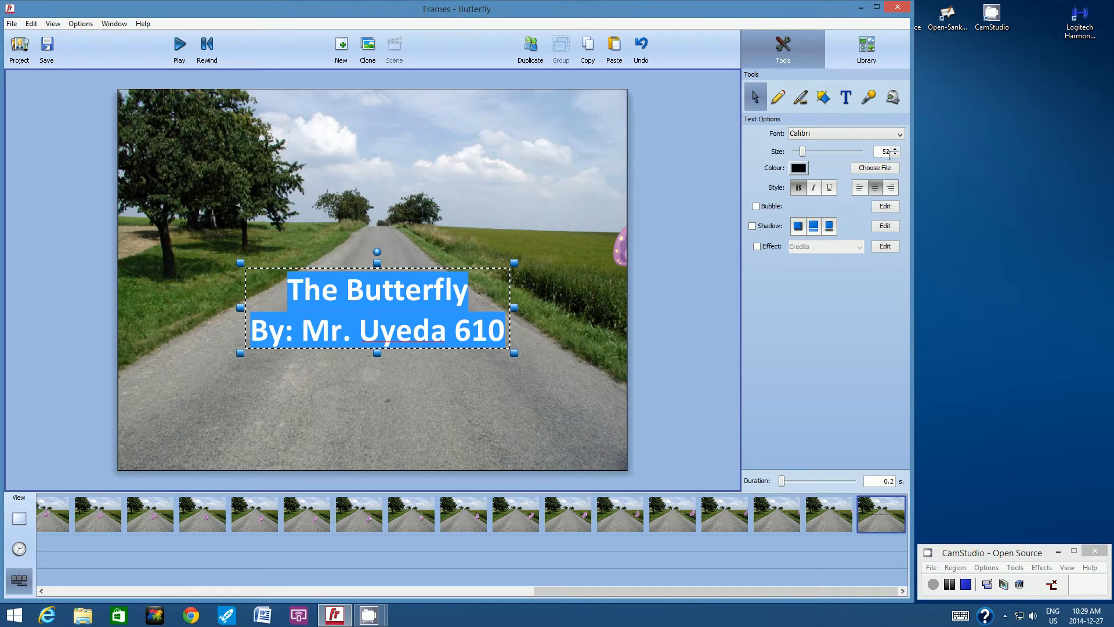
Reduce the second title line, the author line, to font size 40 while leaving "The Butterfly" line as it is
{"action": "left_click", "coordinate": [443, 333]}
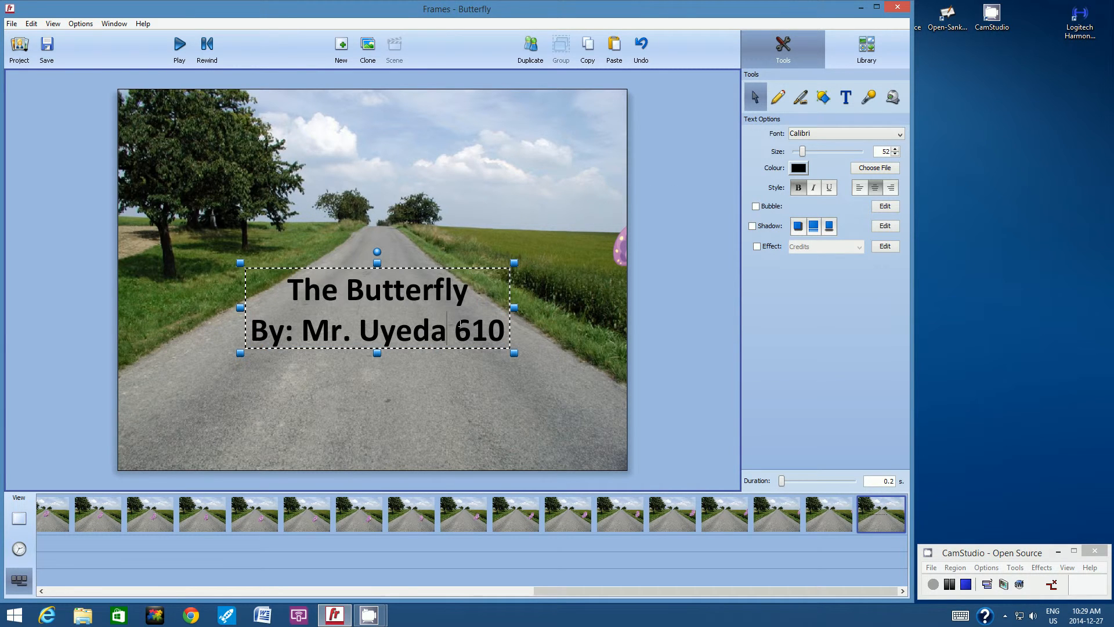
{"action": "left_click", "coordinate": [472, 293]}
{"action": "left_click_drag", "start_coordinate": [502, 331], "coordinate": [259, 327]}
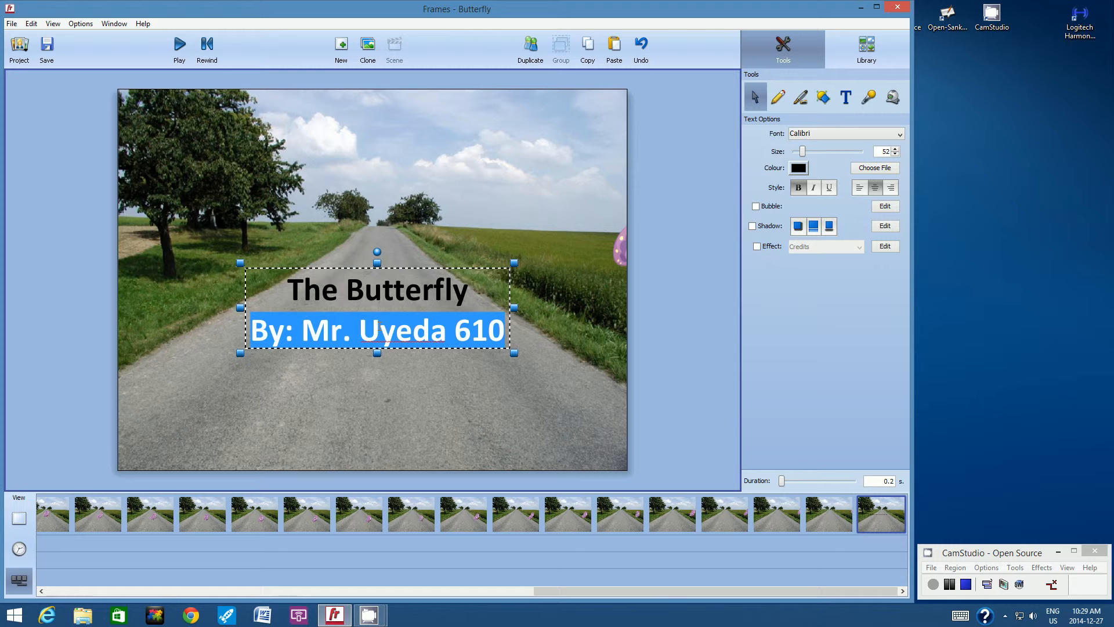
{"action": "left_click", "coordinate": [895, 154]}
{"action": "left_click", "coordinate": [895, 155]}
{"action": "left_click", "coordinate": [895, 154]}
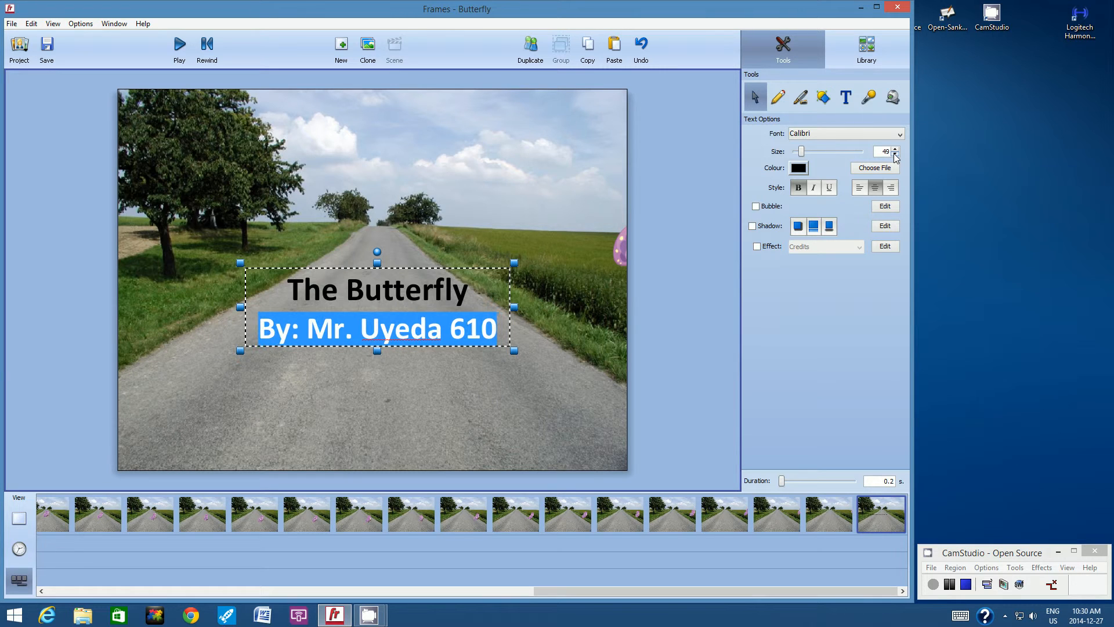
{"action": "left_click", "coordinate": [895, 154]}
{"action": "left_click", "coordinate": [895, 154]}
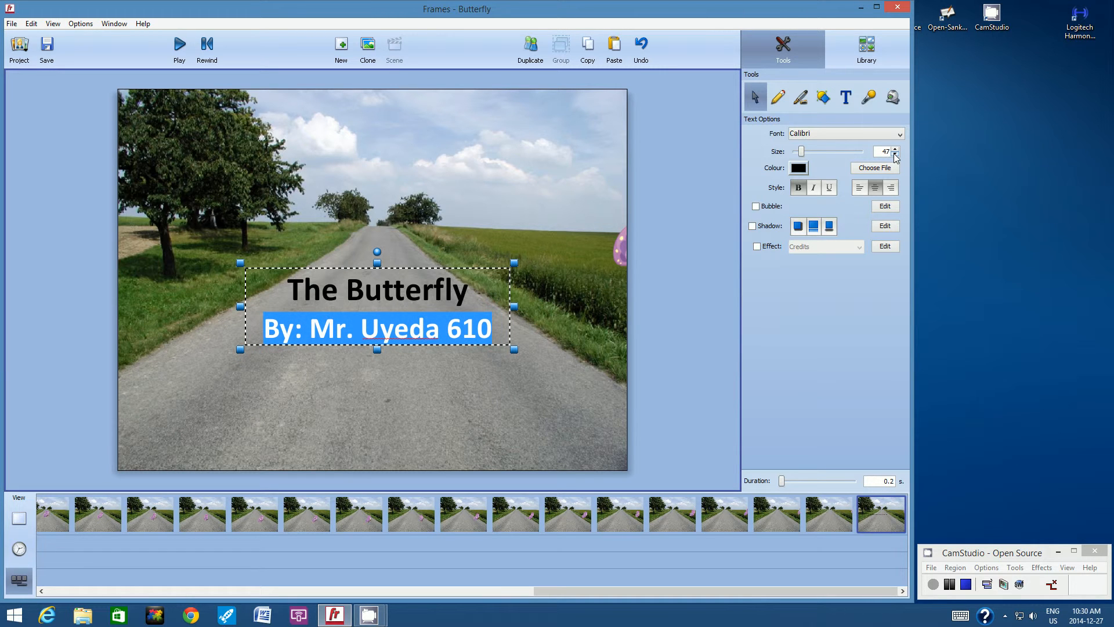
{"action": "left_click", "coordinate": [895, 155]}
{"action": "left_click", "coordinate": [896, 154]}
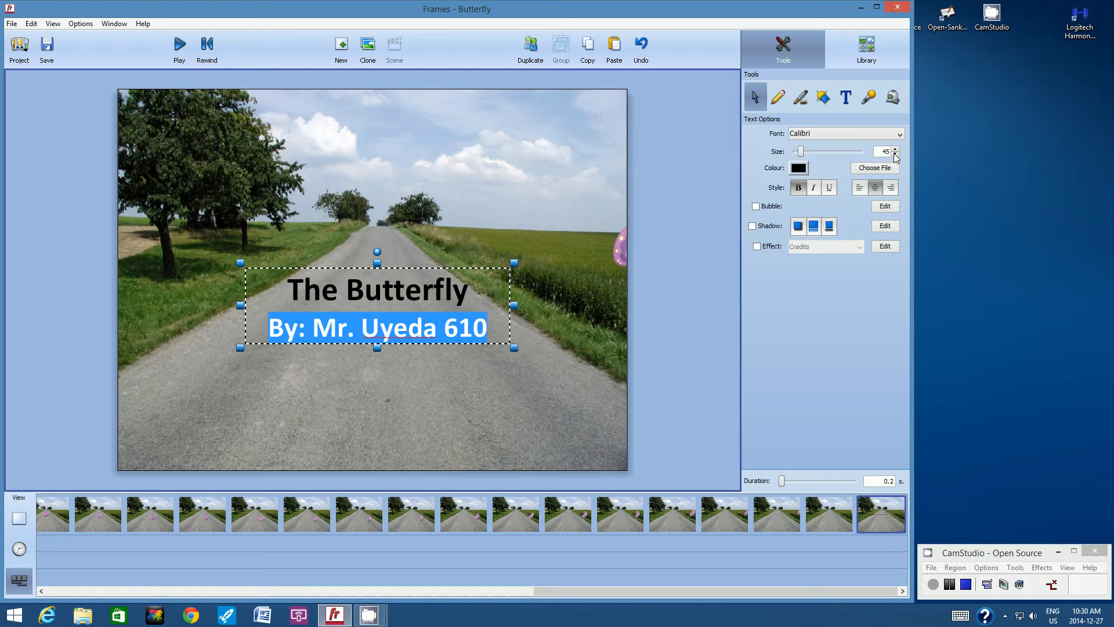
{"action": "left_click", "coordinate": [895, 154]}
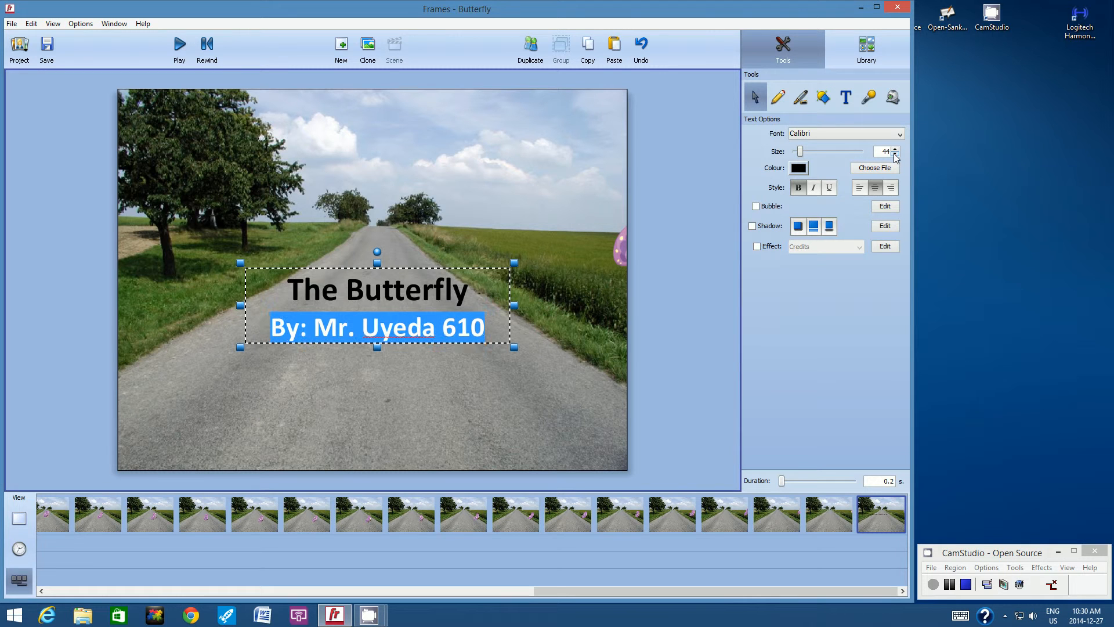
{"action": "left_click", "coordinate": [895, 155]}
{"action": "left_click", "coordinate": [895, 154]}
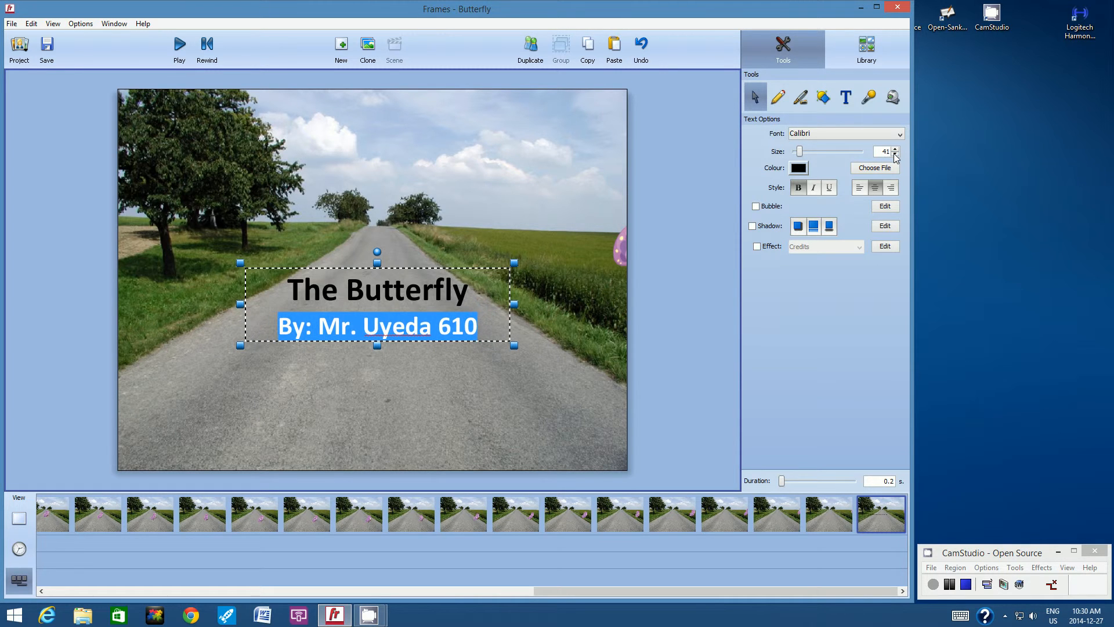
{"action": "left_click", "coordinate": [896, 154]}
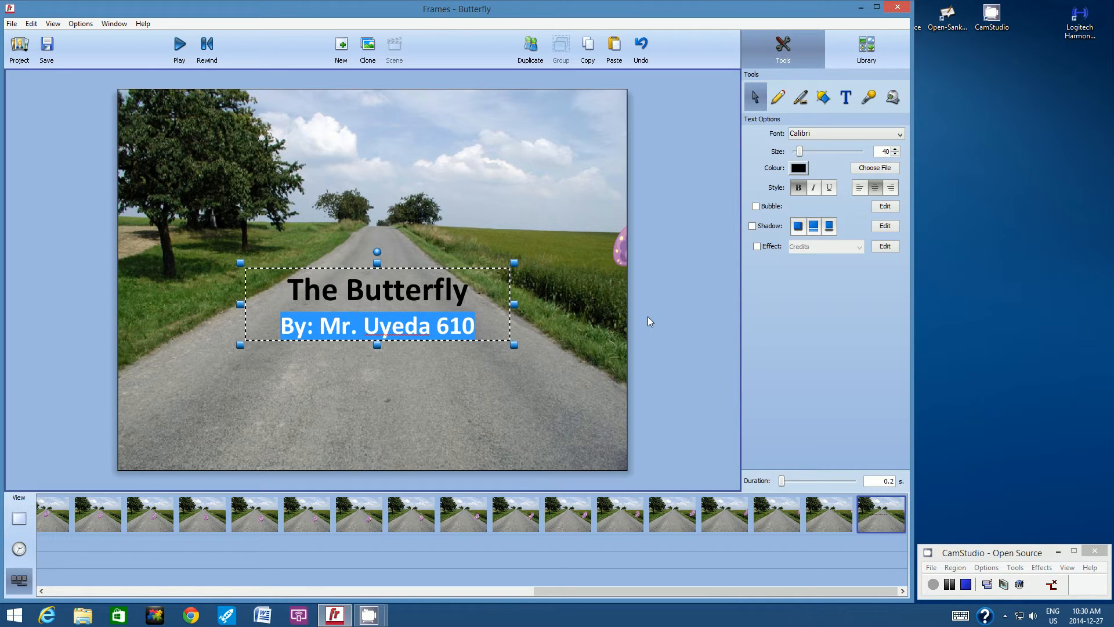
{"action": "left_click", "coordinate": [526, 173]}
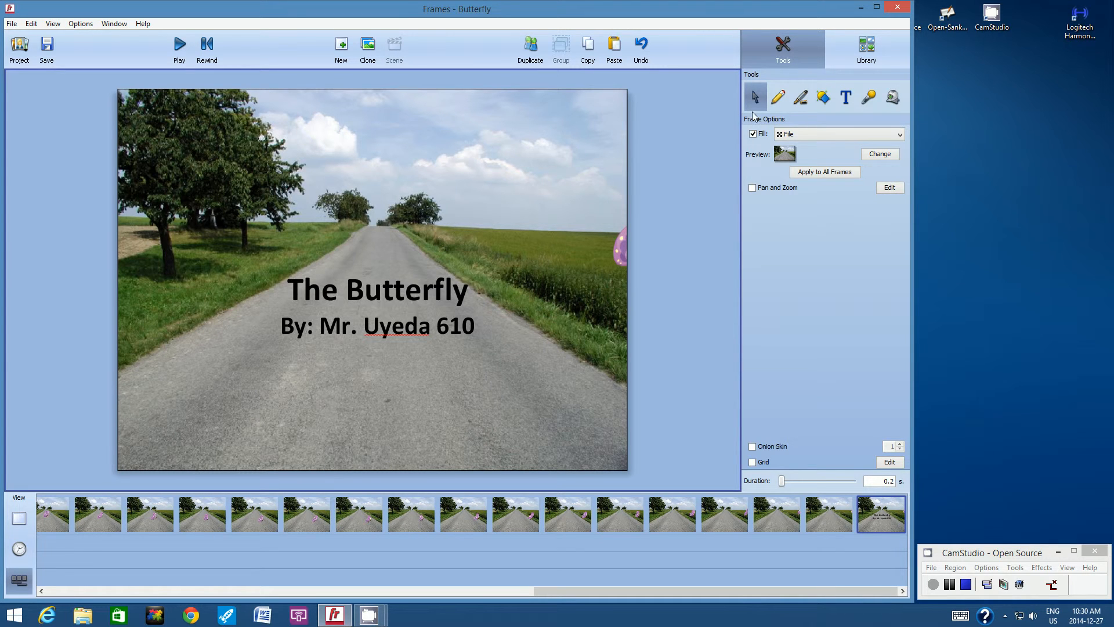
Draw a rectangle over the whole title text and fill it with solid green
{"action": "left_click", "coordinate": [824, 97]}
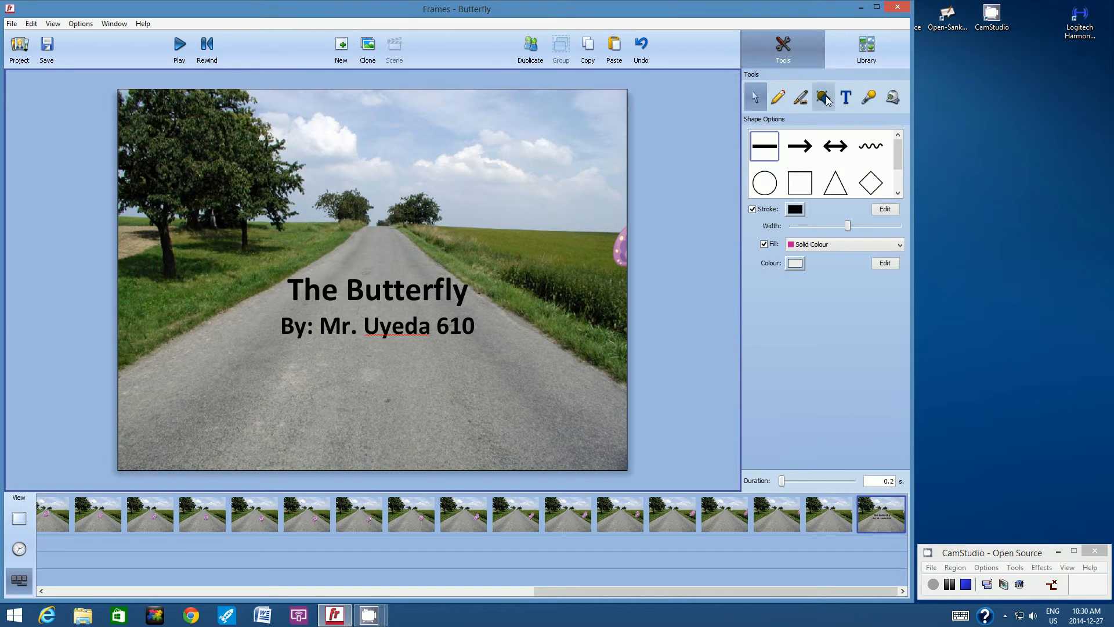
{"action": "left_click", "coordinate": [806, 184]}
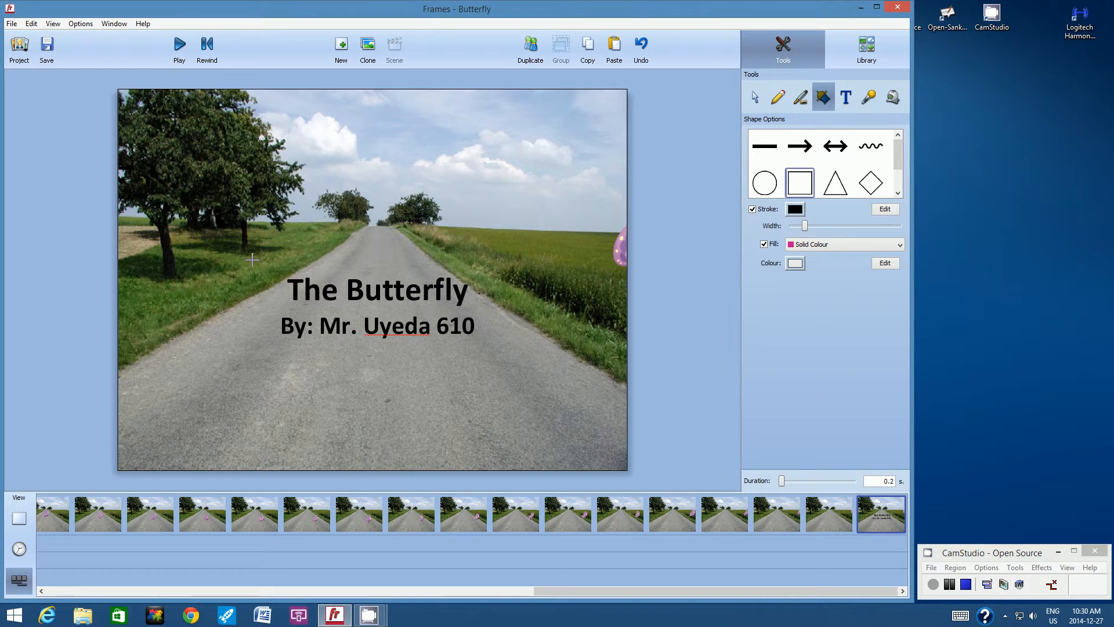
{"action": "mouse_move", "coordinate": [252, 261]}
{"action": "left_mouse_down"}
{"action": "mouse_move", "coordinate": [277, 297]}
{"action": "mouse_move", "coordinate": [348, 340]}
{"action": "mouse_move", "coordinate": [530, 362]}
{"action": "left_mouse_up"}
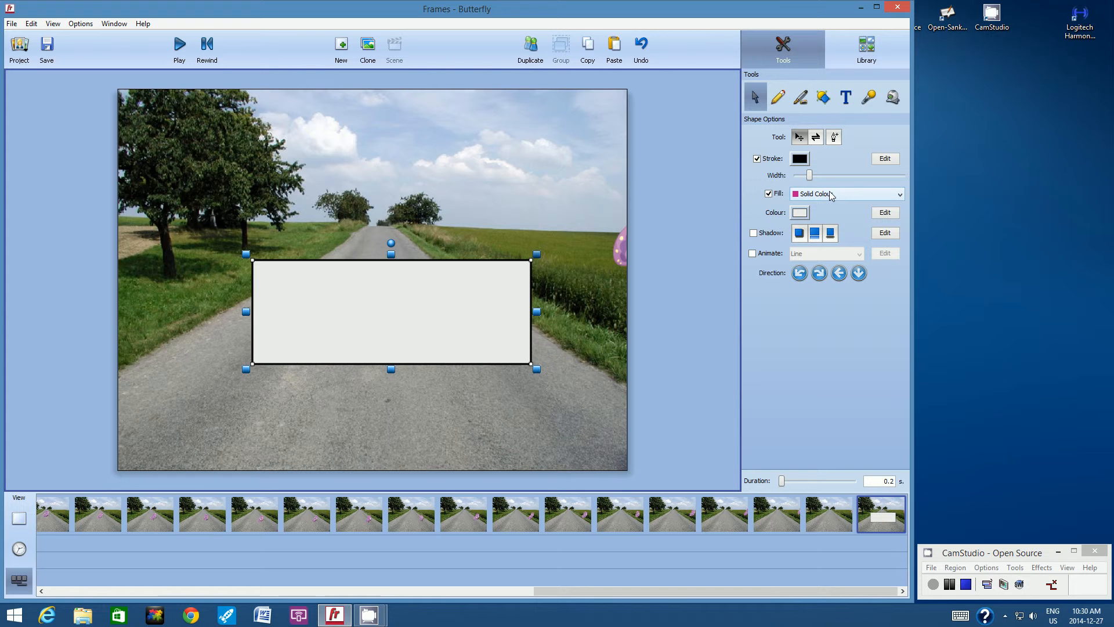
{"action": "left_click", "coordinate": [800, 213]}
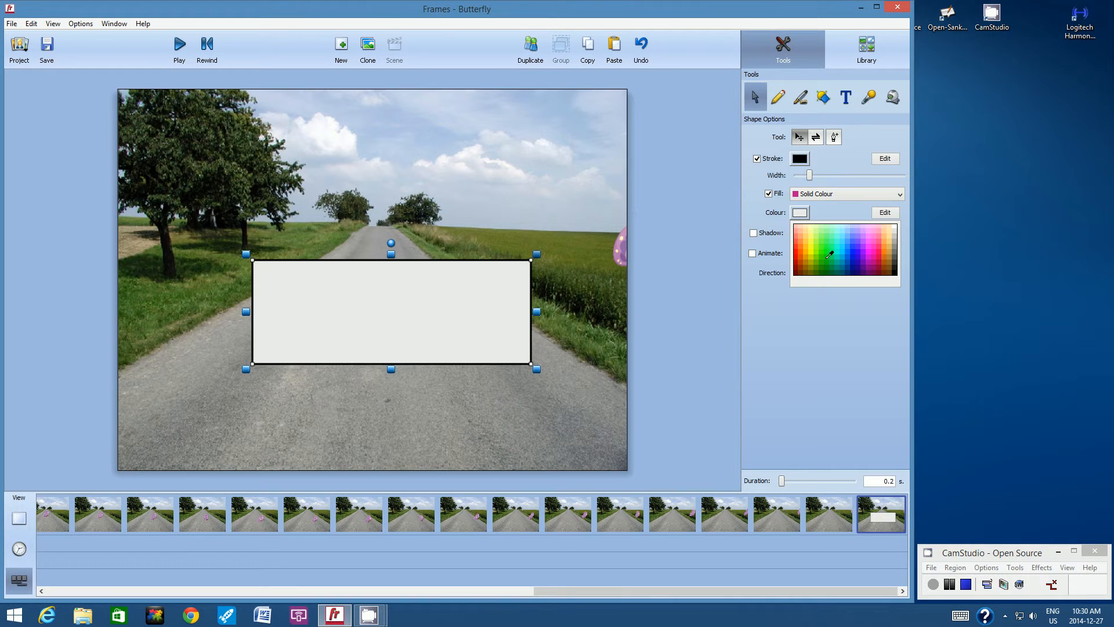
{"action": "left_click", "coordinate": [827, 257]}
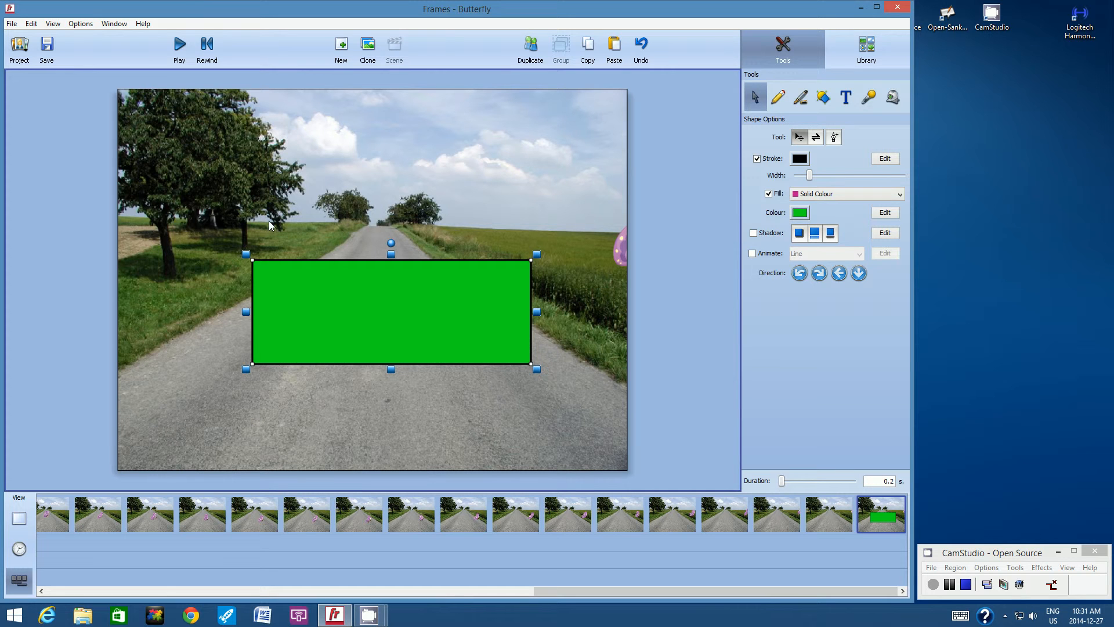
Send the green rectangle to the back, behind the title, and centre the title text on it
{"action": "left_click", "coordinate": [80, 23]}
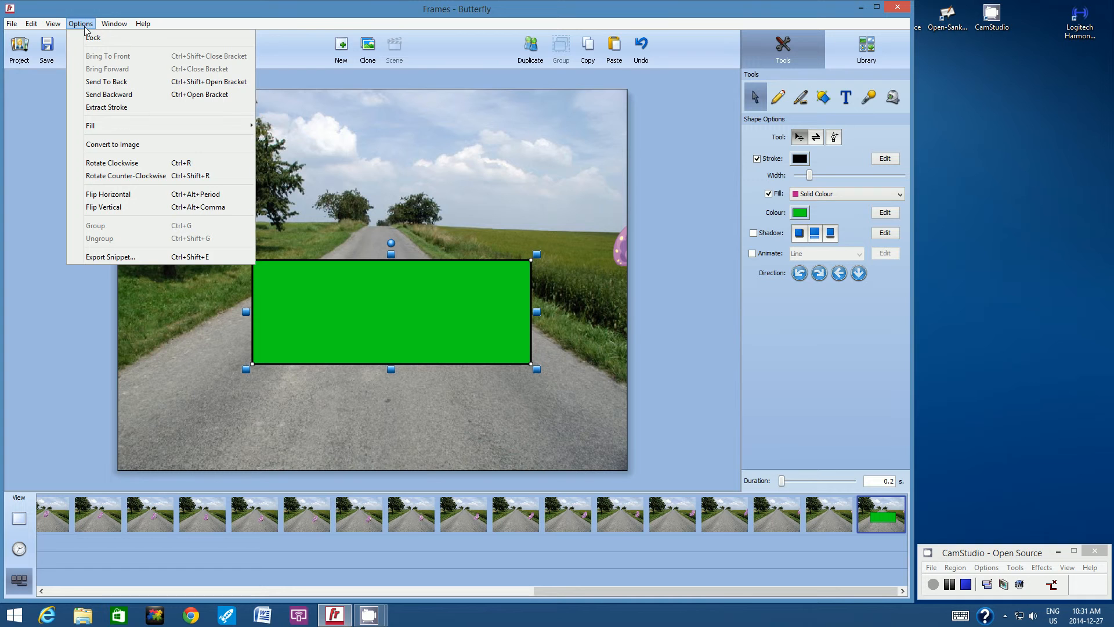
{"action": "left_click", "coordinate": [137, 81]}
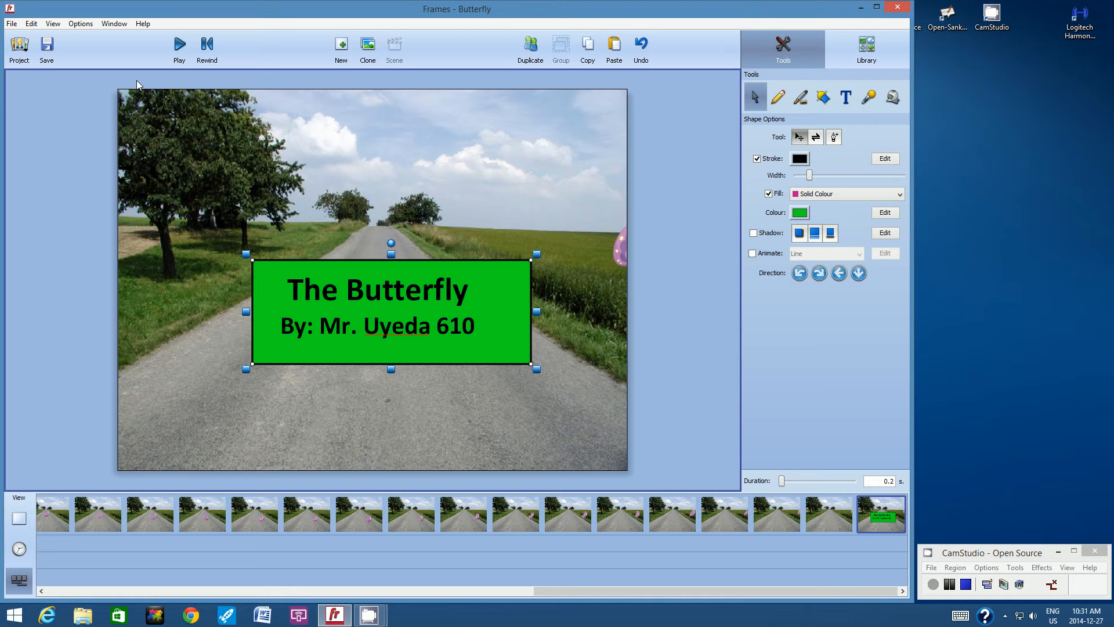
{"action": "left_click", "coordinate": [414, 297]}
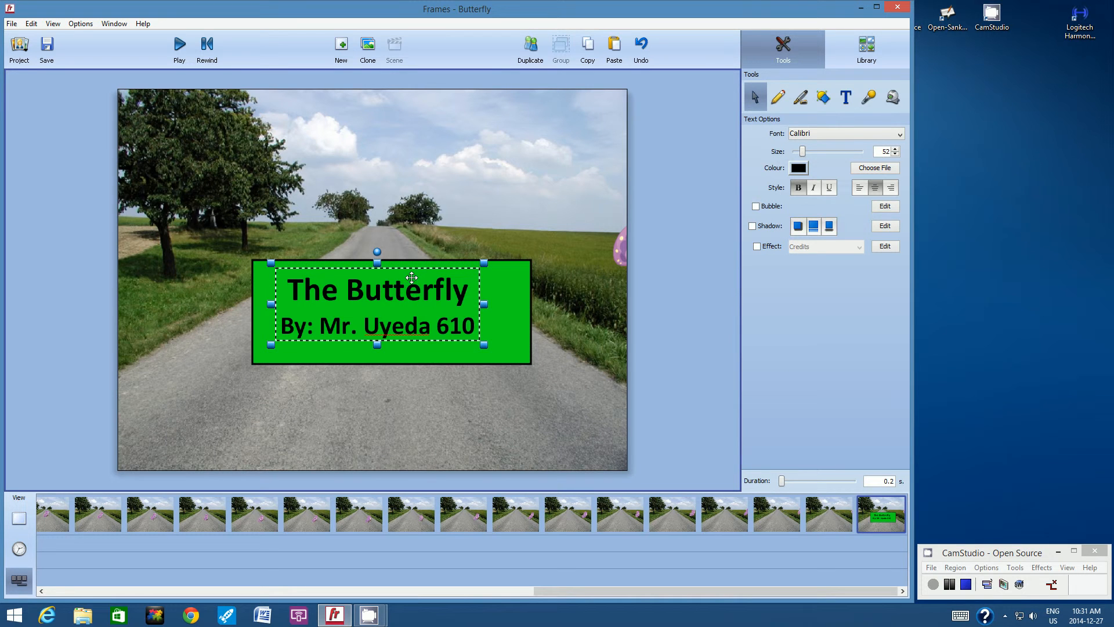
{"action": "left_click_drag", "start_coordinate": [412, 278], "coordinate": [426, 281]}
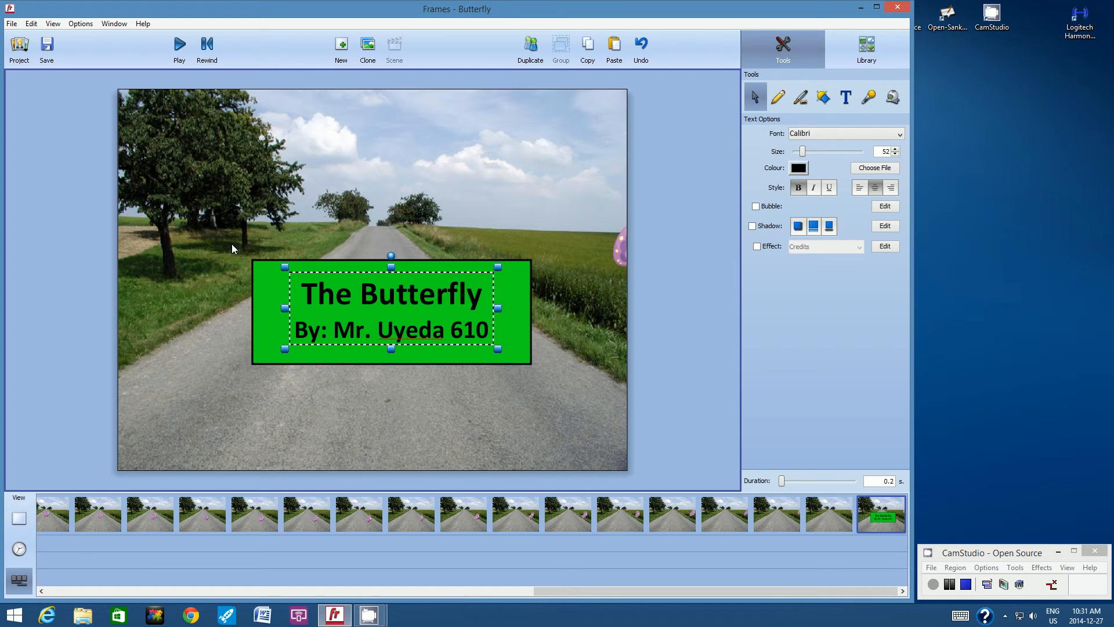
Group the green rectangle with the title text and shift the sign slightly up and left over the road
{"action": "left_click_drag", "start_coordinate": [217, 235], "coordinate": [563, 385]}
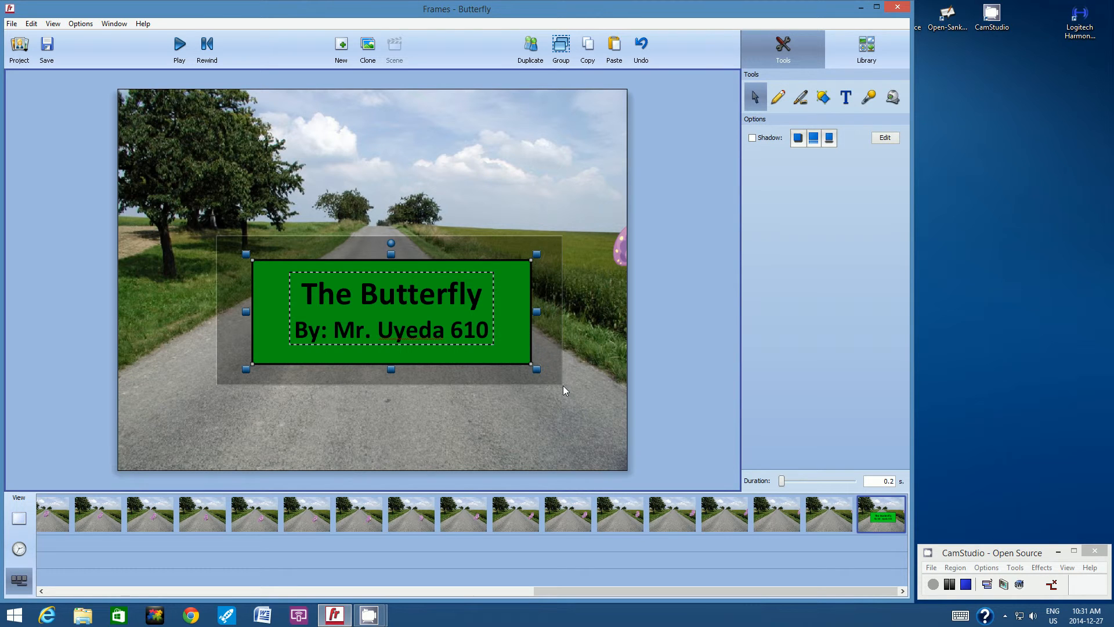
{"action": "left_click_drag", "start_coordinate": [562, 386], "coordinate": [562, 385]}
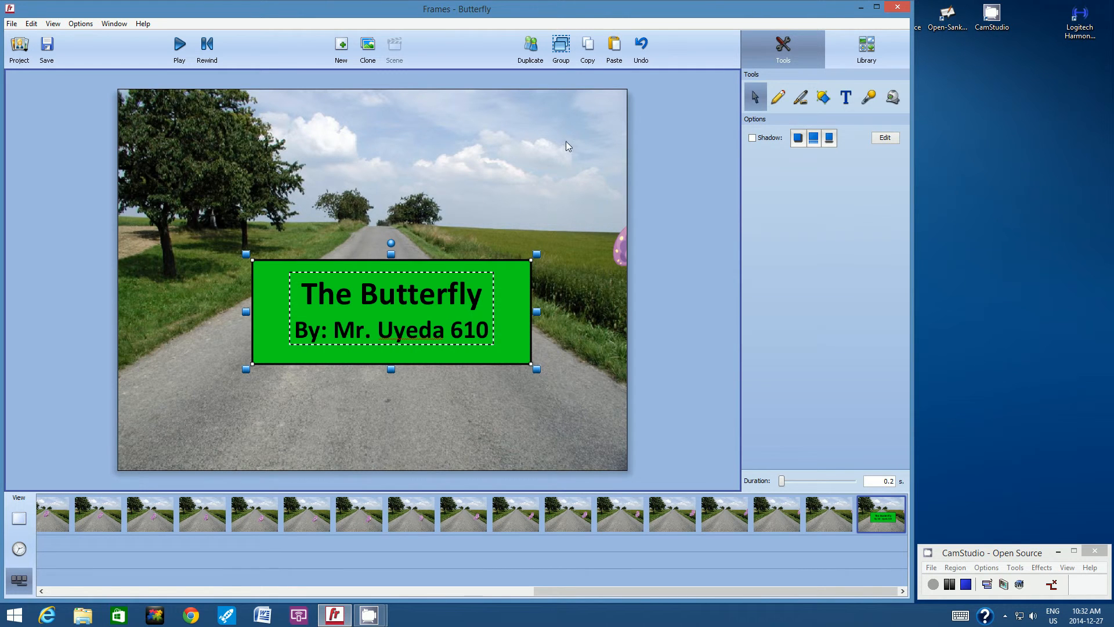
{"action": "left_click", "coordinate": [561, 48]}
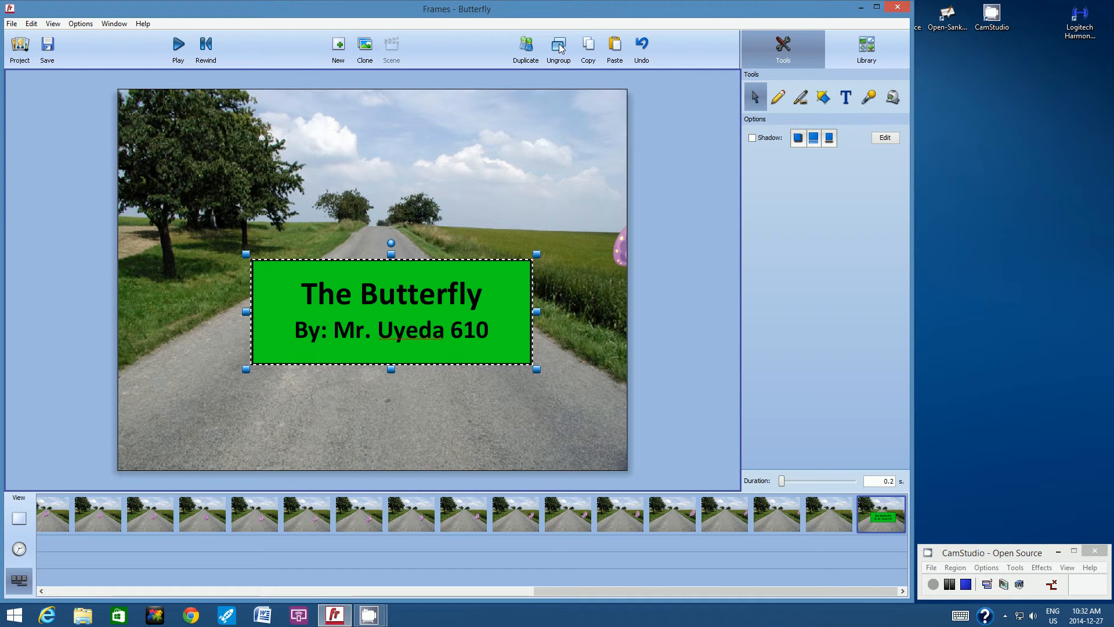
{"action": "mouse_move", "coordinate": [290, 262]}
{"action": "left_mouse_down"}
{"action": "mouse_move", "coordinate": [292, 165]}
{"action": "mouse_move", "coordinate": [291, 276]}
{"action": "mouse_move", "coordinate": [264, 274]}
{"action": "mouse_move", "coordinate": [282, 224]}
{"action": "mouse_move", "coordinate": [287, 100]}
{"action": "mouse_move", "coordinate": [335, 102]}
{"action": "mouse_move", "coordinate": [271, 102]}
{"action": "mouse_move", "coordinate": [266, 368]}
{"action": "mouse_move", "coordinate": [352, 187]}
{"action": "mouse_move", "coordinate": [372, 106]}
{"action": "mouse_move", "coordinate": [267, 232]}
{"action": "mouse_move", "coordinate": [271, 253]}
{"action": "left_mouse_up"}
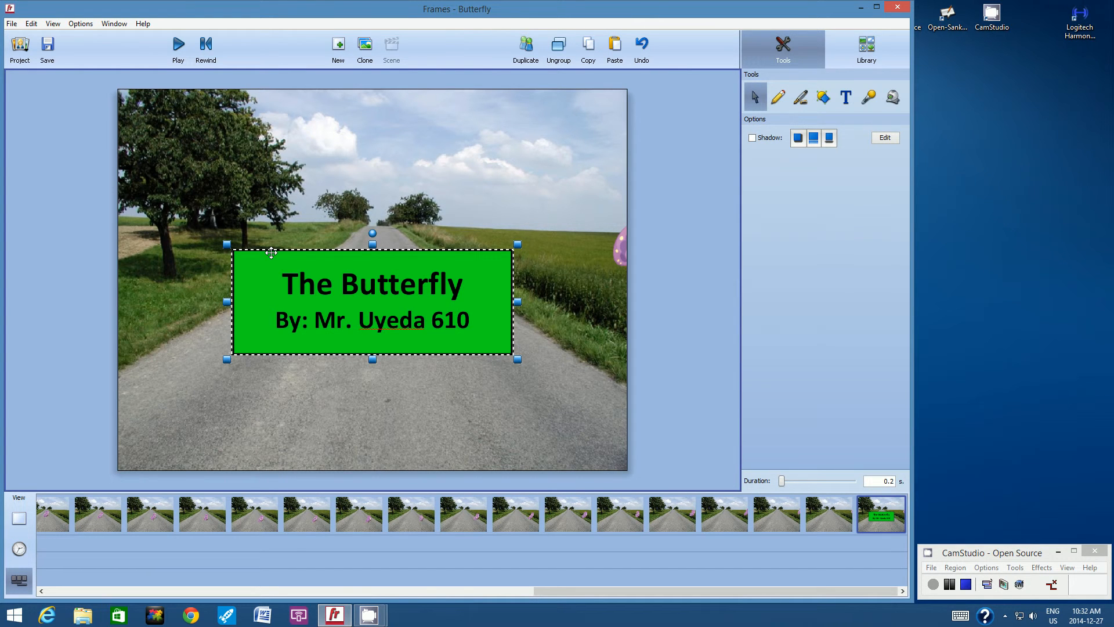
Move the butterfly from the frame's right edge to the green sign's upper-left corner and bring it to the front
{"action": "left_click", "coordinate": [619, 254]}
{"action": "left_click_drag", "start_coordinate": [619, 254], "coordinate": [211, 284]}
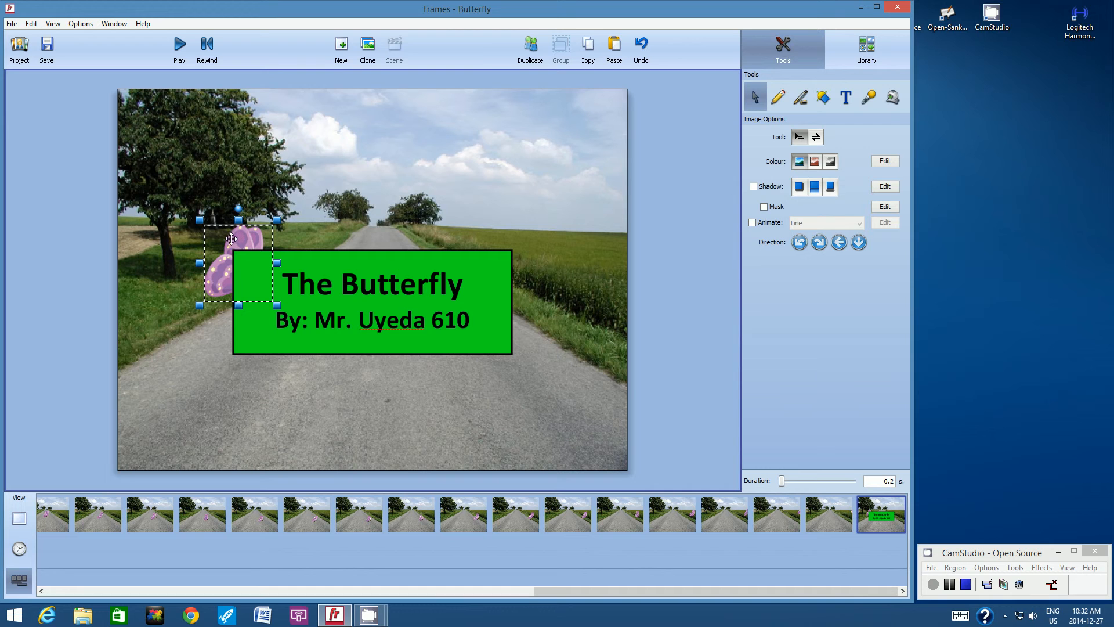
{"action": "left_click", "coordinate": [81, 24]}
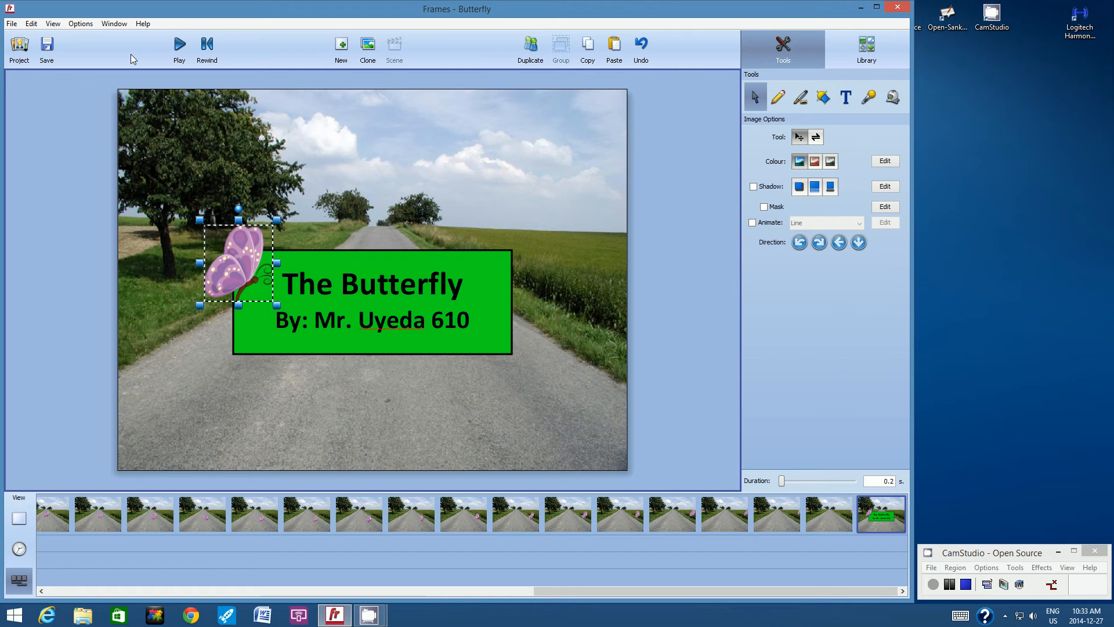
{"action": "left_click", "coordinate": [524, 201]}
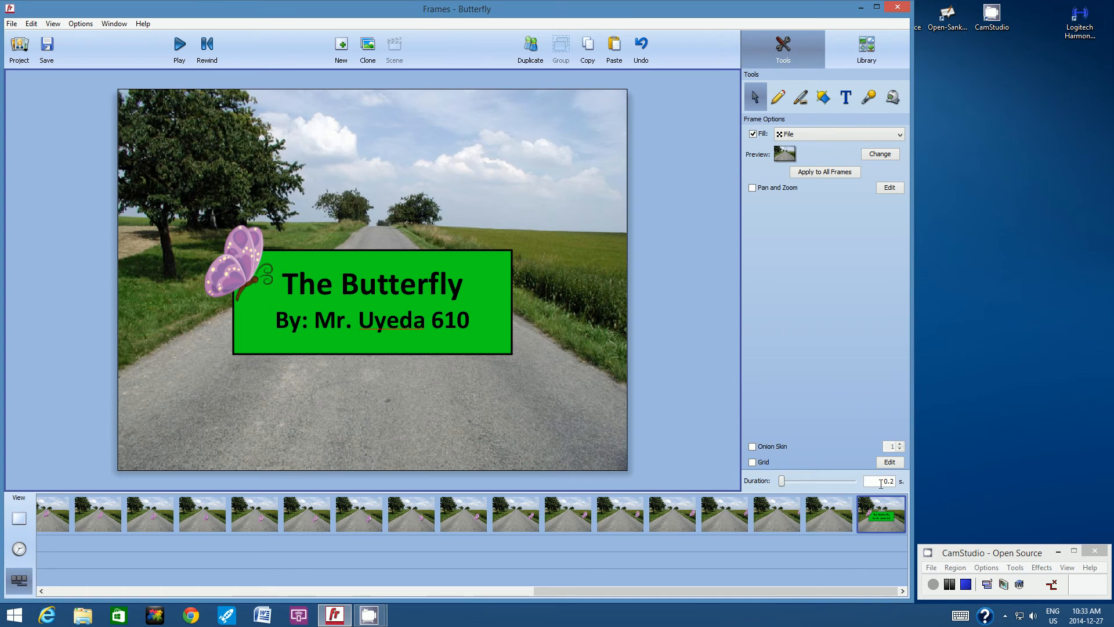
Set the title frame's duration to 4 seconds and save the project
{"action": "left_click_drag", "start_coordinate": [880, 483], "coordinate": [898, 485]}
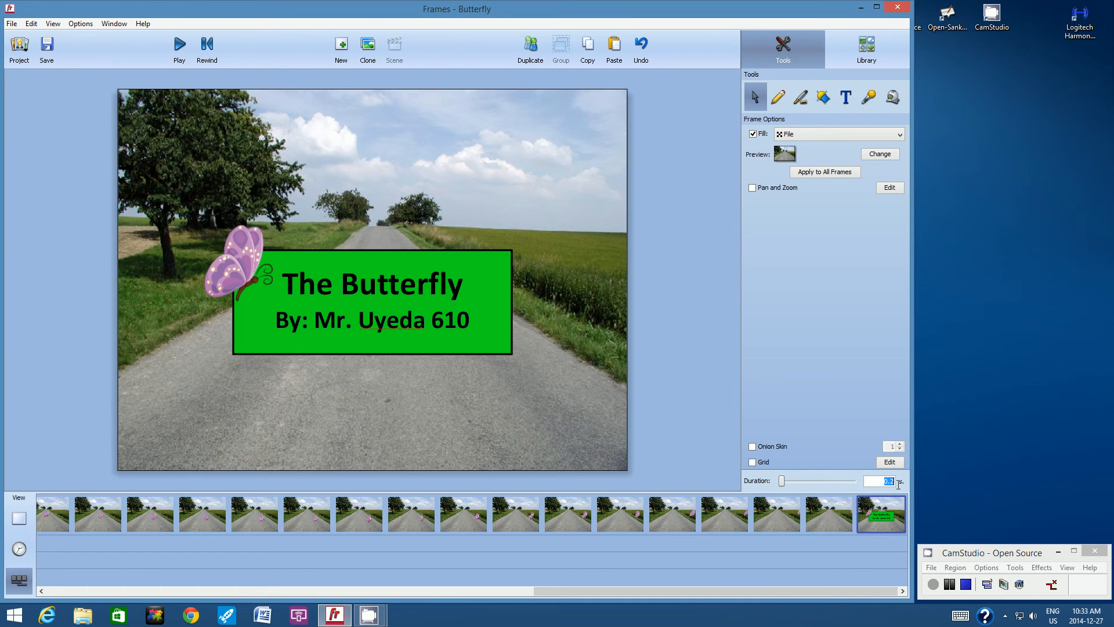
{"action": "type", "text": "4"}
{"action": "key", "text": "Return"}
{"action": "left_click", "coordinate": [49, 47]}
Play the animation from the first frame through to the title frame and stop the preview there
{"action": "left_click_drag", "start_coordinate": [561, 591], "coordinate": [65, 590]}
{"action": "left_click", "coordinate": [57, 512]}
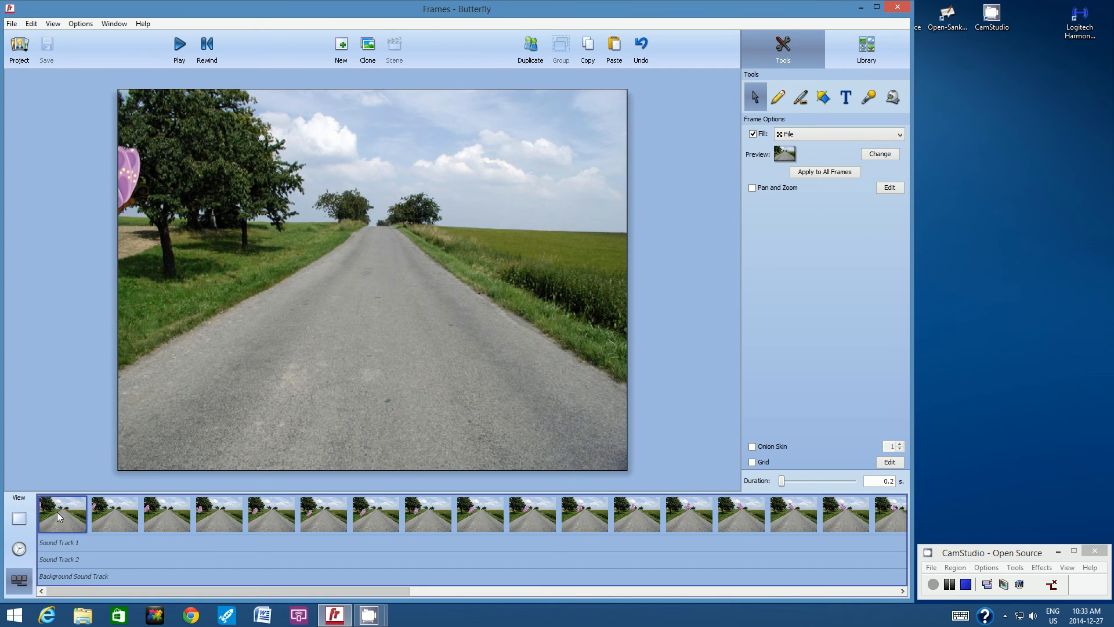
{"action": "left_click", "coordinate": [179, 54]}
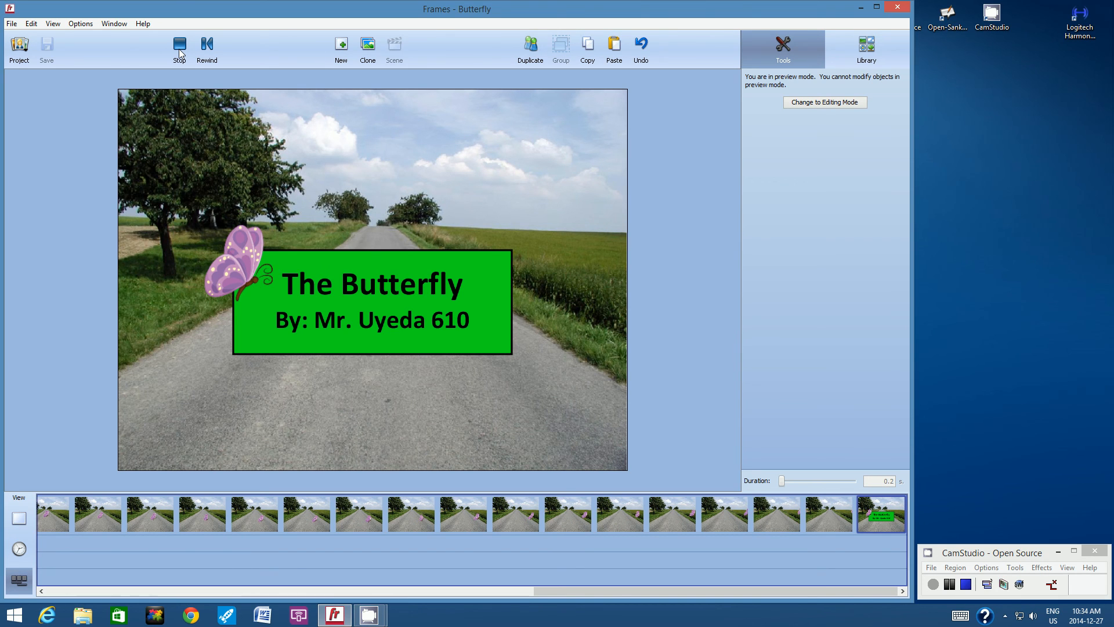
{"action": "left_click", "coordinate": [179, 53]}
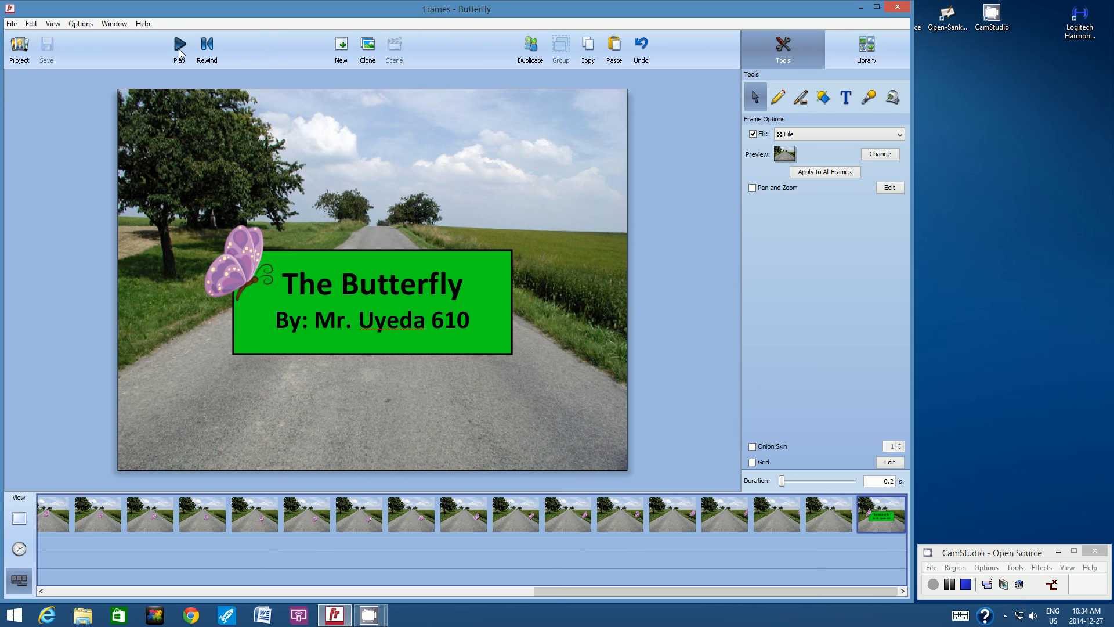